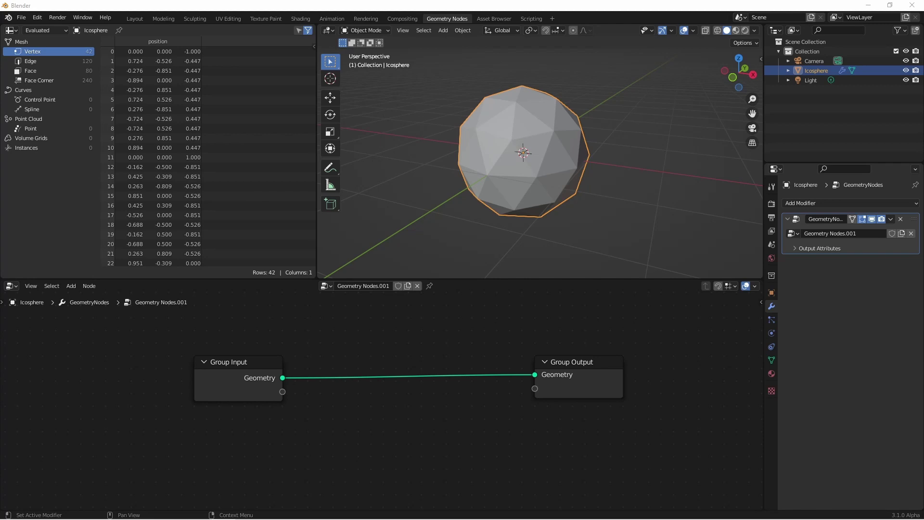
Bring up the Add menu over the Group Input–Group Output node tree
{"action": "key", "text": "shift+a"}
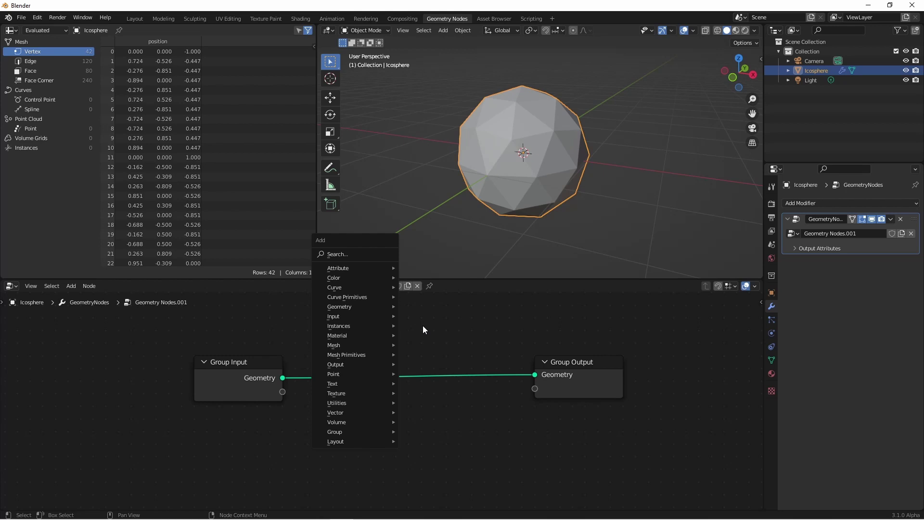
Reopen the Add menu and browse into the Input category's node list
{"action": "key", "text": "shift+a"}
{"action": "mouse_move", "coordinate": [408, 342]}
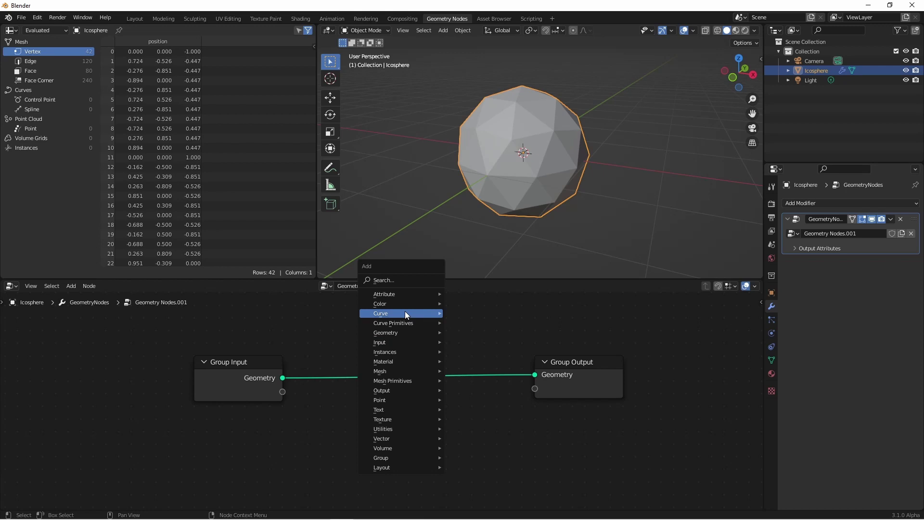
{"action": "mouse_move", "coordinate": [405, 311]}
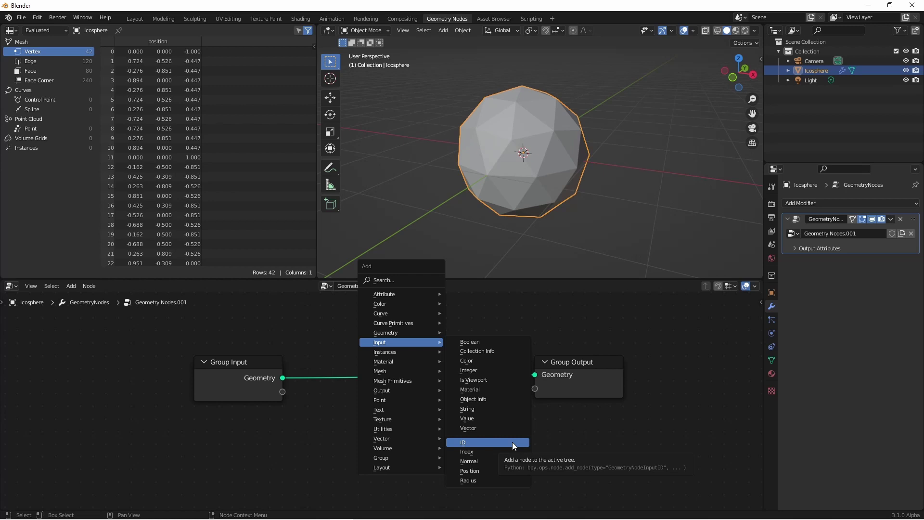
Add an ID input node and place it left, below the Group Input–Group Output link
{"action": "left_click", "coordinate": [512, 442]}
{"action": "left_click", "coordinate": [388, 409]}
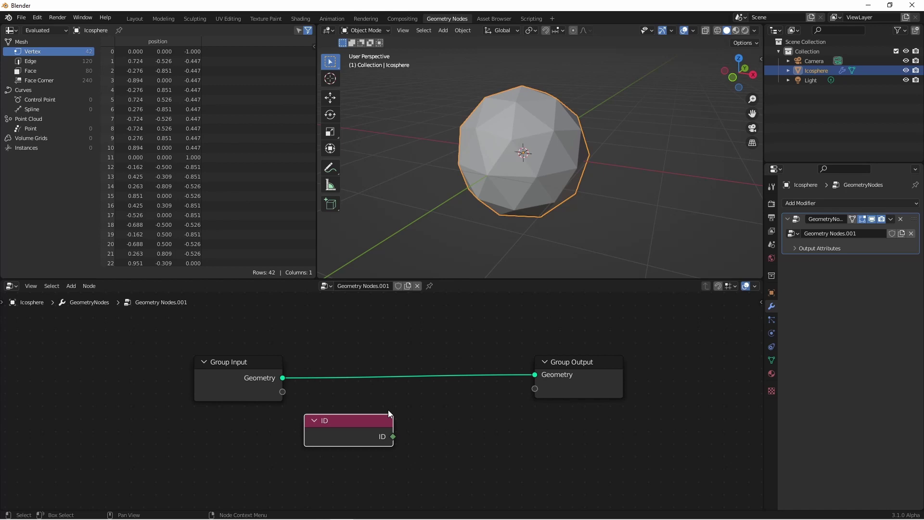
{"action": "left_click_drag", "start_coordinate": [388, 409], "coordinate": [350, 405]}
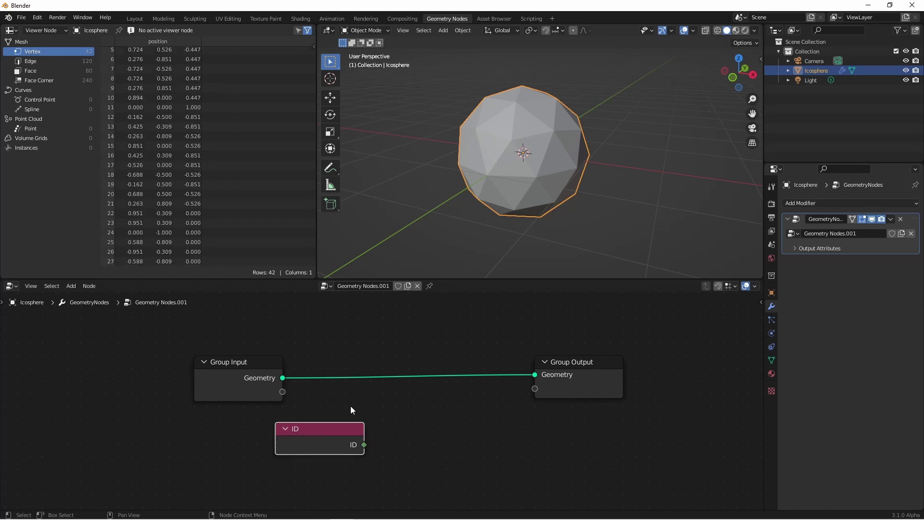
{"action": "scroll", "coordinate": [117, 93], "scroll_direction": "up", "scroll_amount": 3}
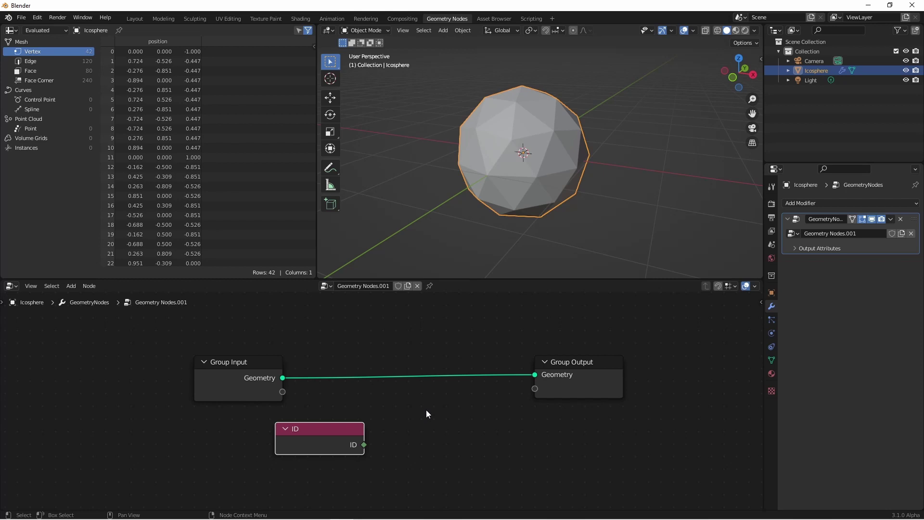
Preview the ID field in a Viewer fed by Group Input geometry, shown in the spreadsheet
{"action": "key", "text": "ctrl+z"}
{"action": "left_click_drag", "start_coordinate": [282, 447], "coordinate": [401, 430]}
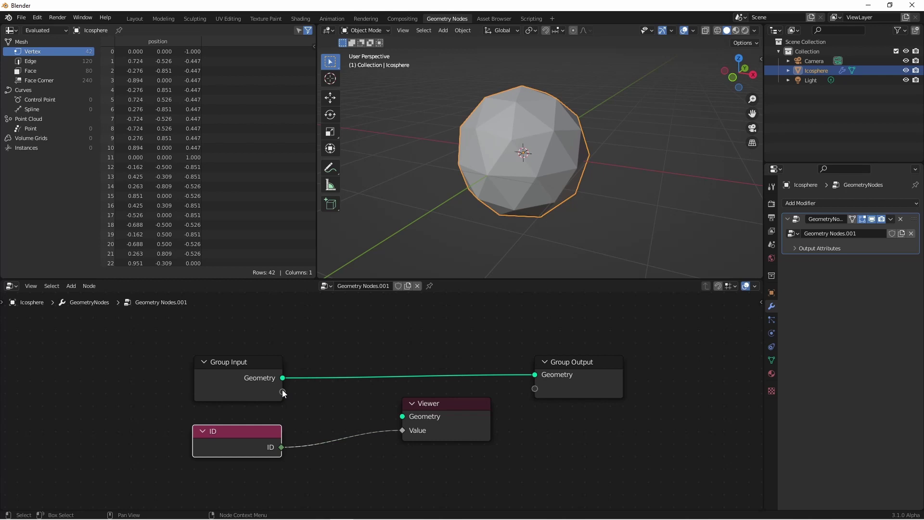
{"action": "left_click_drag", "start_coordinate": [282, 377], "coordinate": [402, 416]}
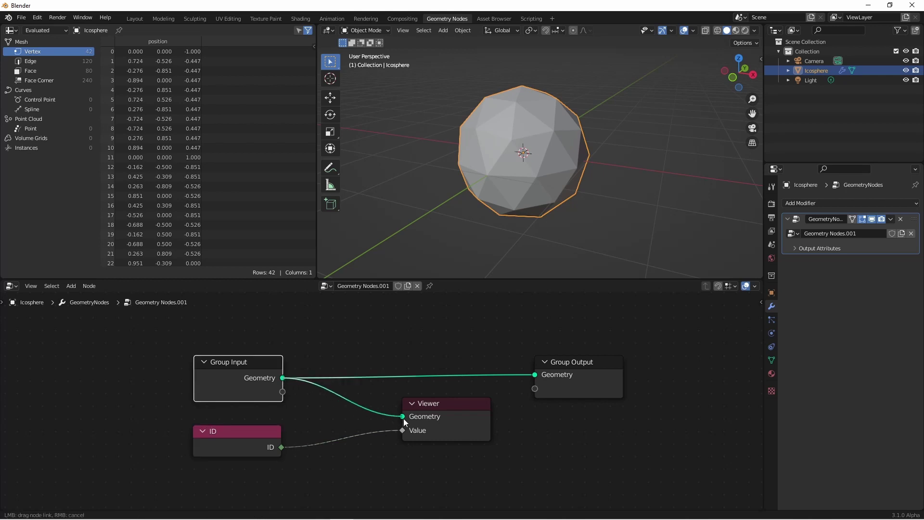
{"action": "left_click", "coordinate": [47, 30]}
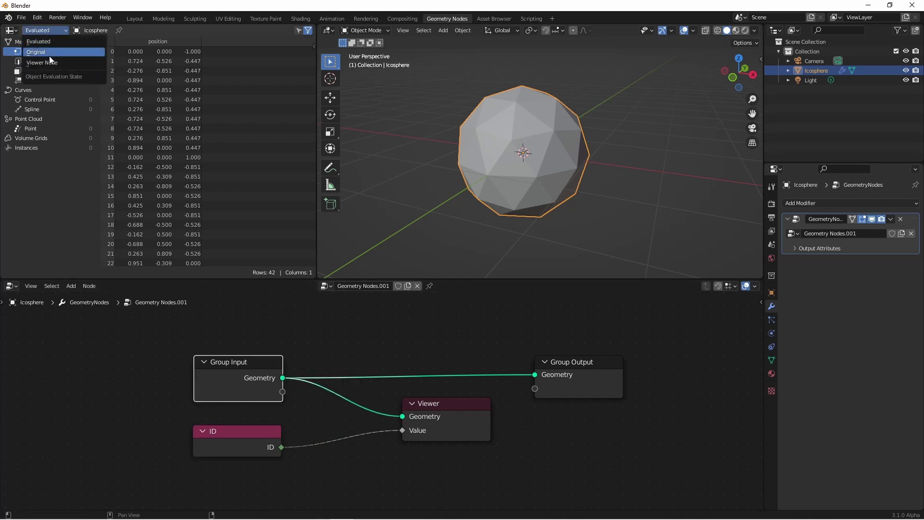
{"action": "left_click", "coordinate": [50, 62]}
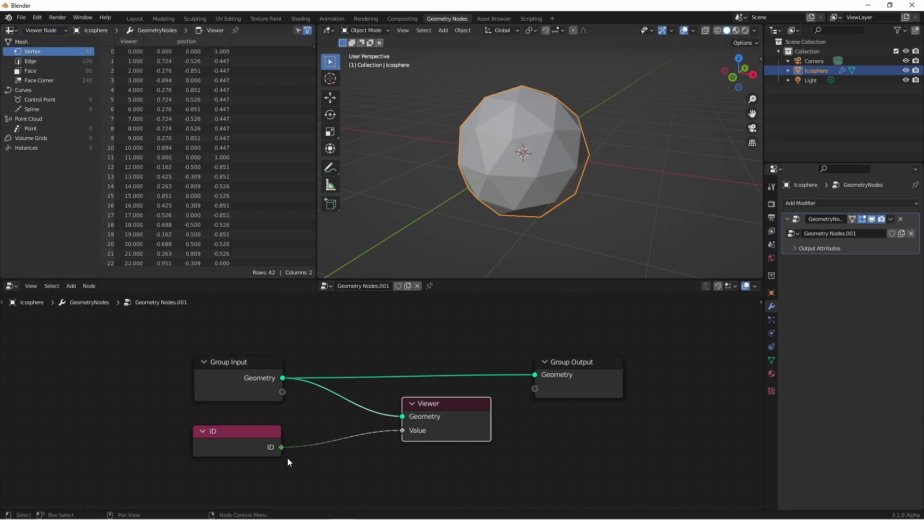
Add an Index input node feeding the Viewer's Value, then move it far left
{"action": "key", "text": "shift+a"}
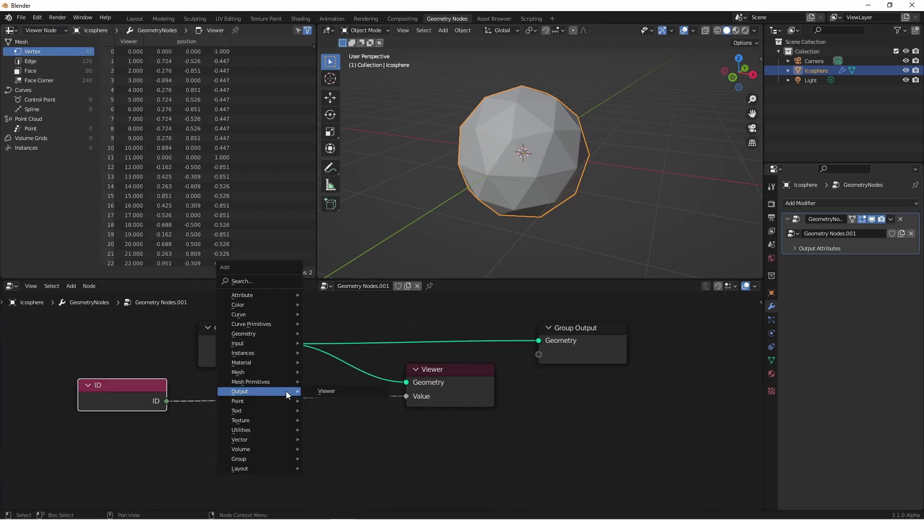
{"action": "mouse_move", "coordinate": [251, 342]}
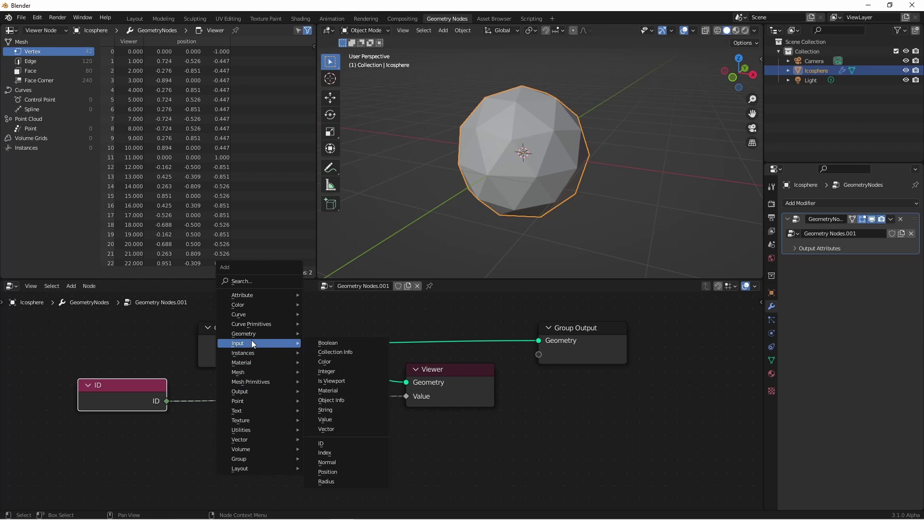
{"action": "left_click", "coordinate": [354, 453]}
{"action": "left_click", "coordinate": [264, 411]}
{"action": "left_click", "coordinate": [264, 411], "text": "ctrl+shift"}
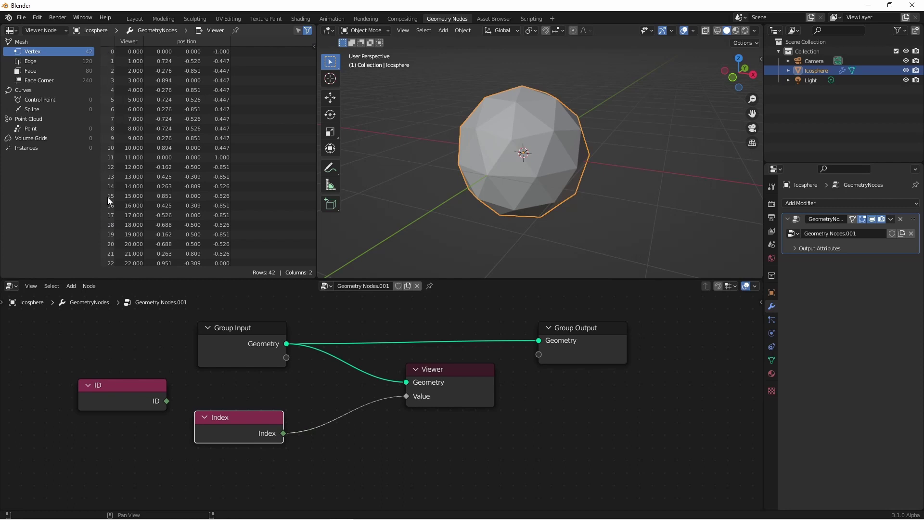
{"action": "left_click_drag", "start_coordinate": [254, 414], "coordinate": [136, 420]}
Add a Normal input node and connect it to the Viewer's Value
{"action": "key", "text": "shift+a"}
{"action": "mouse_move", "coordinate": [207, 382]}
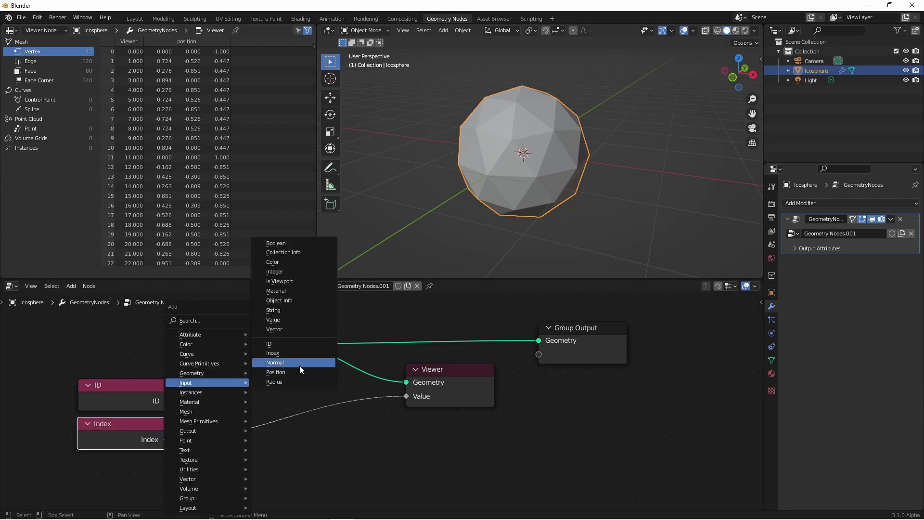
{"action": "left_click", "coordinate": [299, 365]}
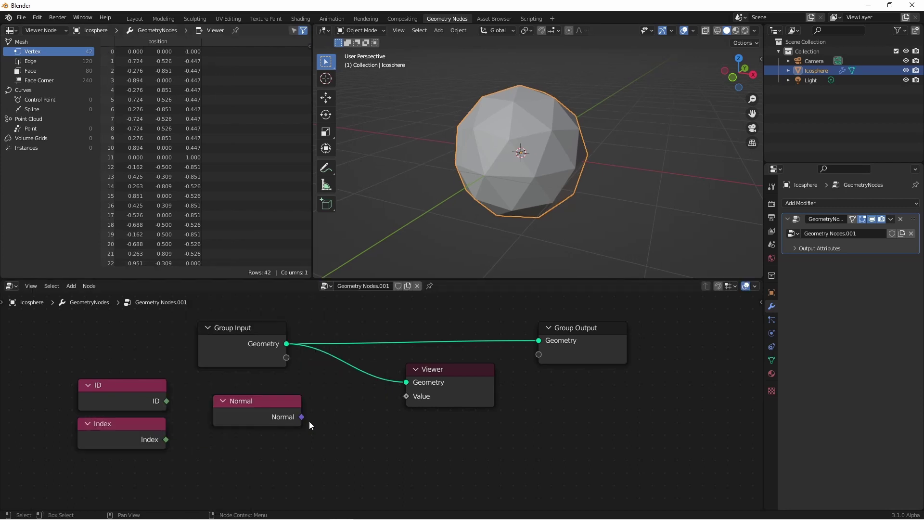
{"action": "left_click_drag", "start_coordinate": [301, 416], "coordinate": [406, 396]}
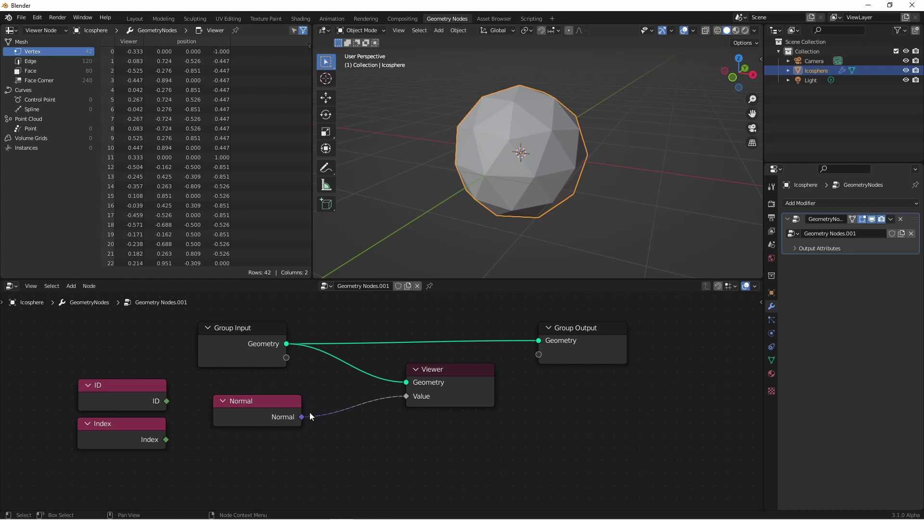
Replace the Viewer with a new one fed by Normal and the Group Input geometry
{"action": "left_click", "coordinate": [452, 379]}
{"action": "key", "text": "x"}
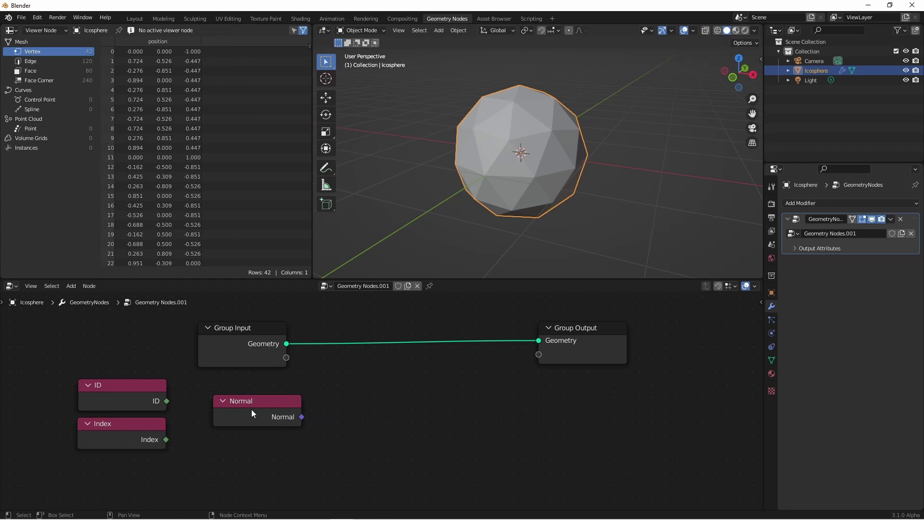
{"action": "left_click", "coordinate": [251, 409], "text": "ctrl+shift"}
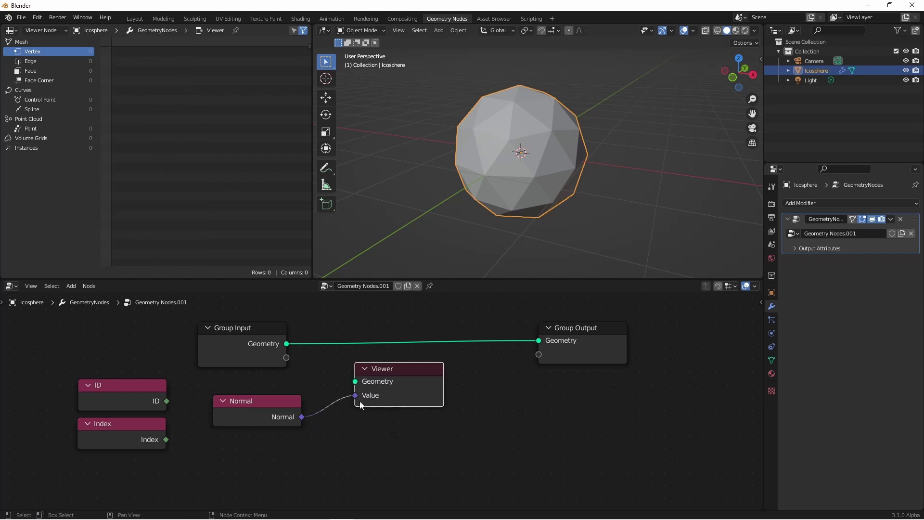
{"action": "left_click_drag", "start_coordinate": [286, 343], "coordinate": [356, 383]}
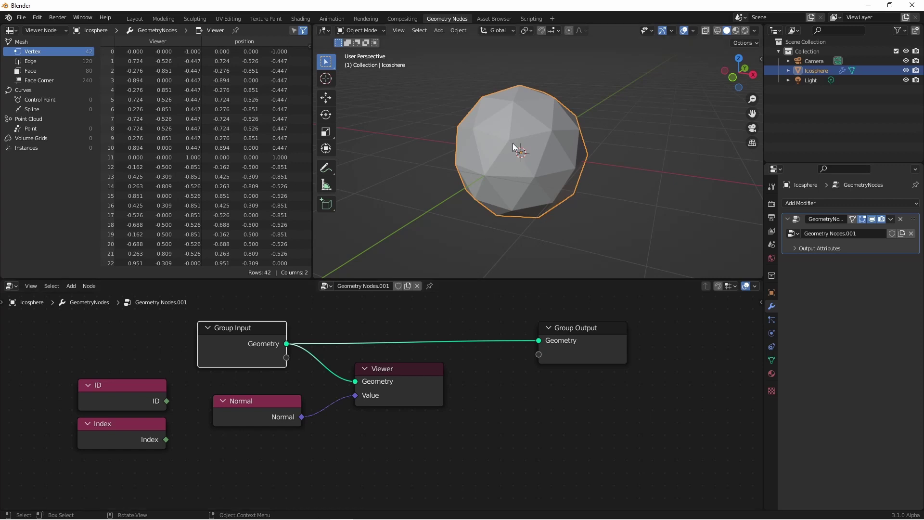
In Edit Mode, show vertex normals in Overlays with a length of about 0.14
{"action": "key", "text": "Tab"}
{"action": "left_click", "coordinate": [693, 30]}
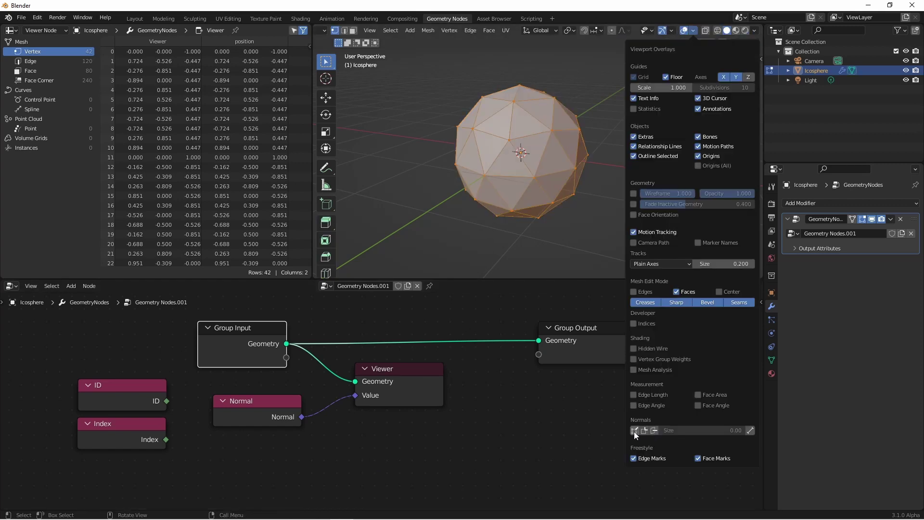
{"action": "left_click", "coordinate": [634, 430]}
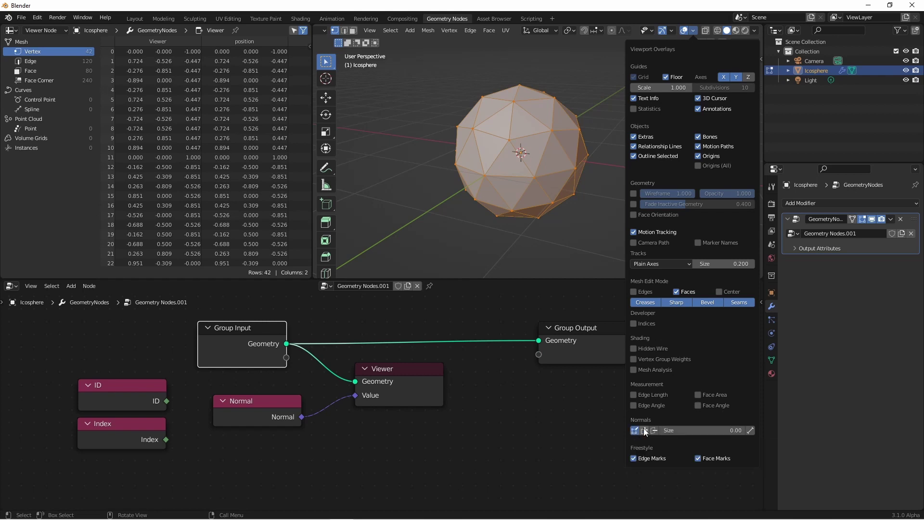
{"action": "left_click_drag", "start_coordinate": [673, 430], "coordinate": [745, 430]}
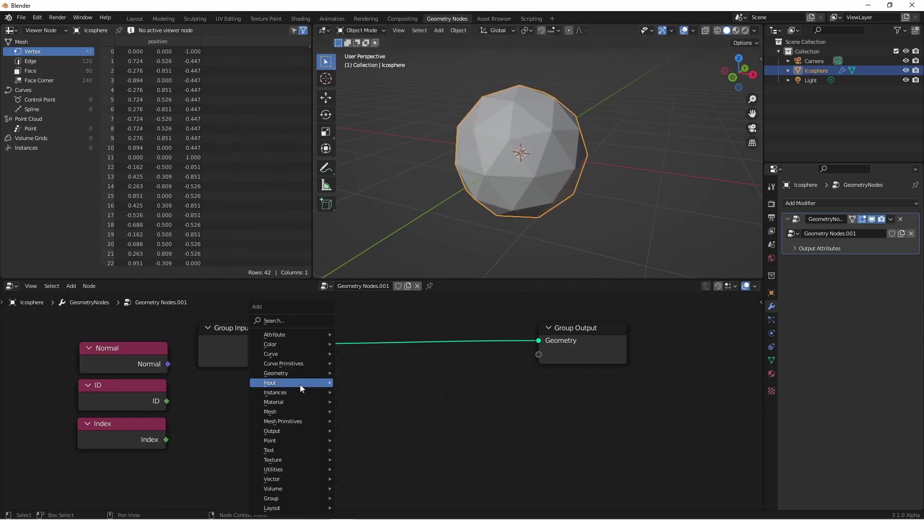
Add a Position input node and preview it in a Viewer with Group Input geometry
{"action": "mouse_move", "coordinate": [299, 383]}
{"action": "left_click", "coordinate": [370, 374]}
{"action": "left_click", "coordinate": [303, 412]}
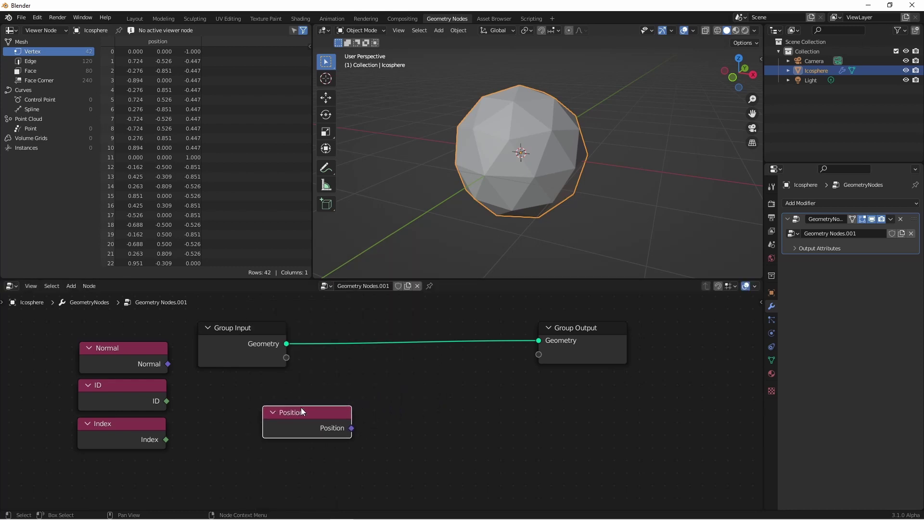
{"action": "left_click", "coordinate": [322, 419], "text": "ctrl+shift"}
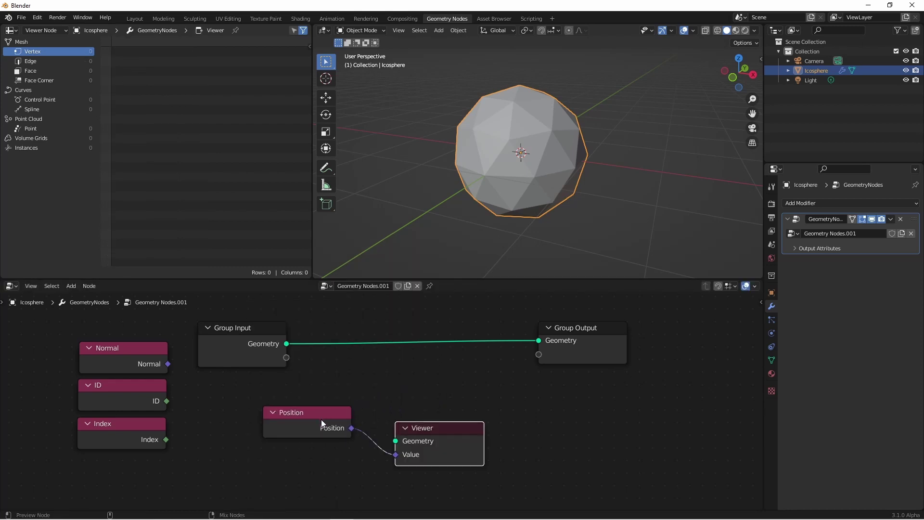
{"action": "left_click_drag", "start_coordinate": [286, 344], "coordinate": [413, 382]}
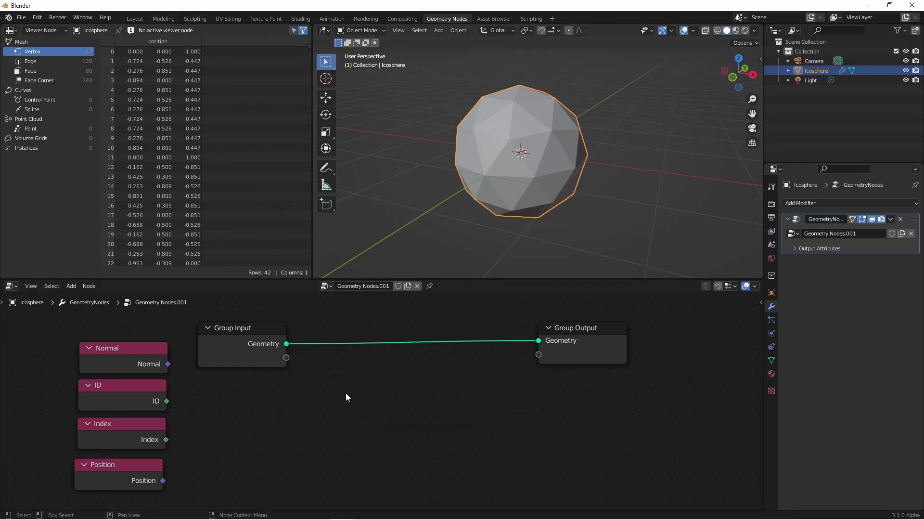
Add a Radius input node and move it to the lower right of the tree
{"action": "key", "text": "shift+a"}
{"action": "mouse_move", "coordinate": [345, 392]}
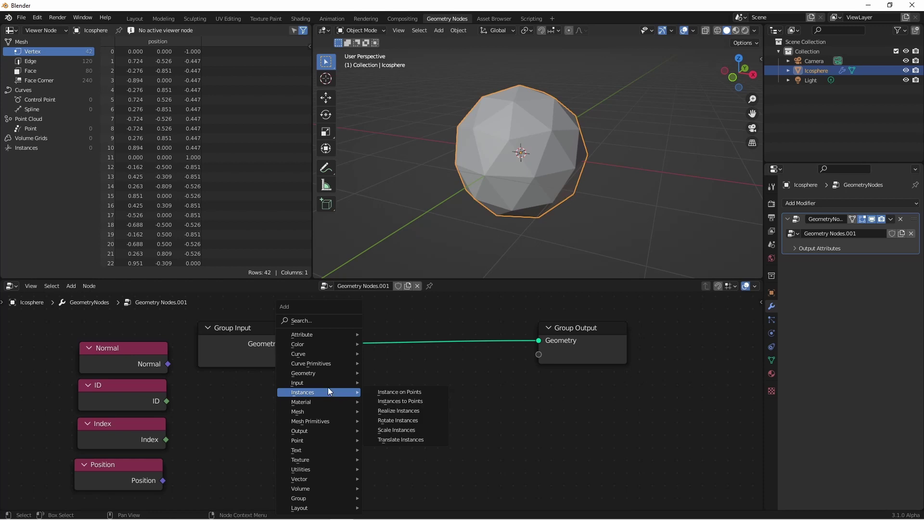
{"action": "left_click", "coordinate": [386, 379]}
{"action": "left_click", "coordinate": [308, 407]}
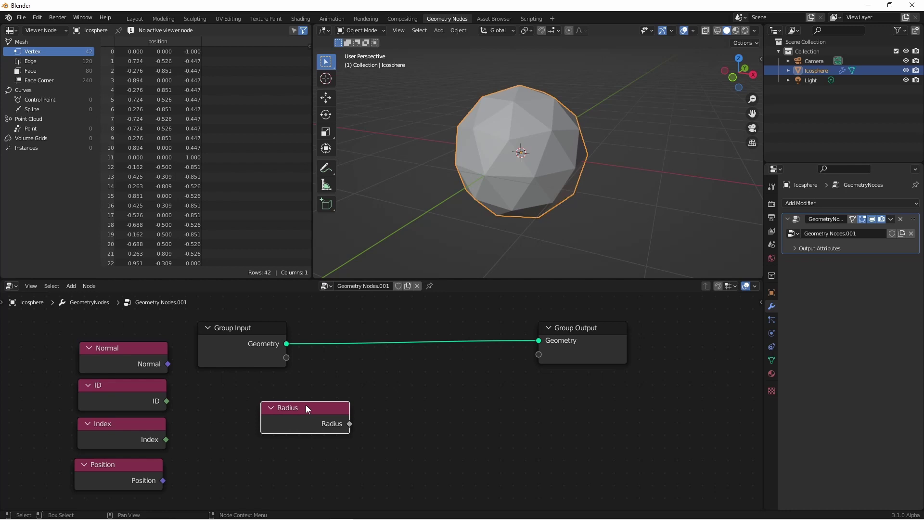
{"action": "left_click_drag", "start_coordinate": [309, 403], "coordinate": [362, 415]}
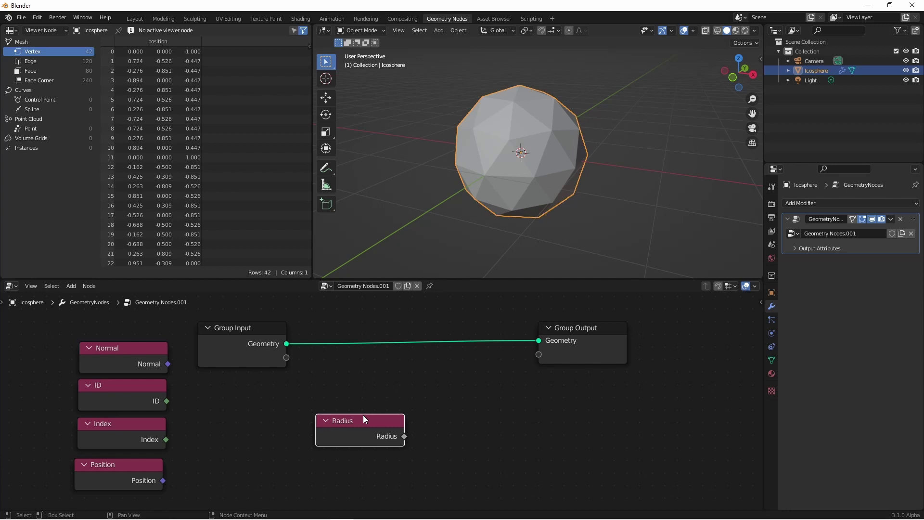
{"action": "left_click_drag", "start_coordinate": [363, 415], "coordinate": [404, 434]}
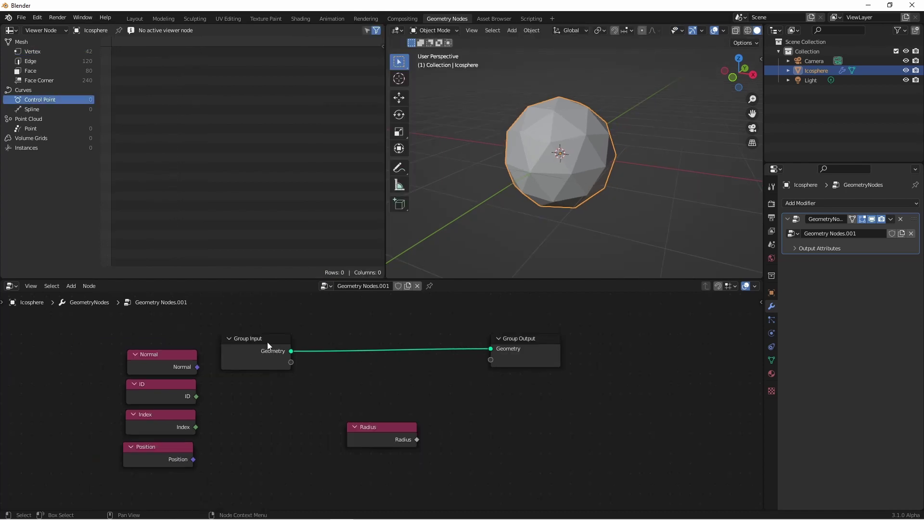
Drop a Bezier Segment curve primitive onto the main link and preview Radius on it
{"action": "key", "text": "shift+a"}
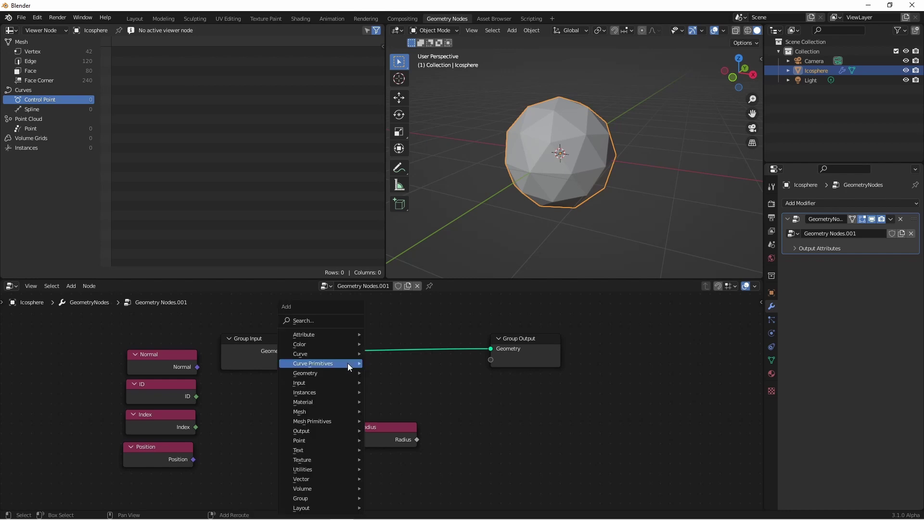
{"action": "mouse_move", "coordinate": [347, 363]}
{"action": "left_click", "coordinate": [402, 305]}
{"action": "left_click", "coordinate": [259, 399]}
{"action": "left_click", "coordinate": [361, 447], "text": "ctrl+shift"}
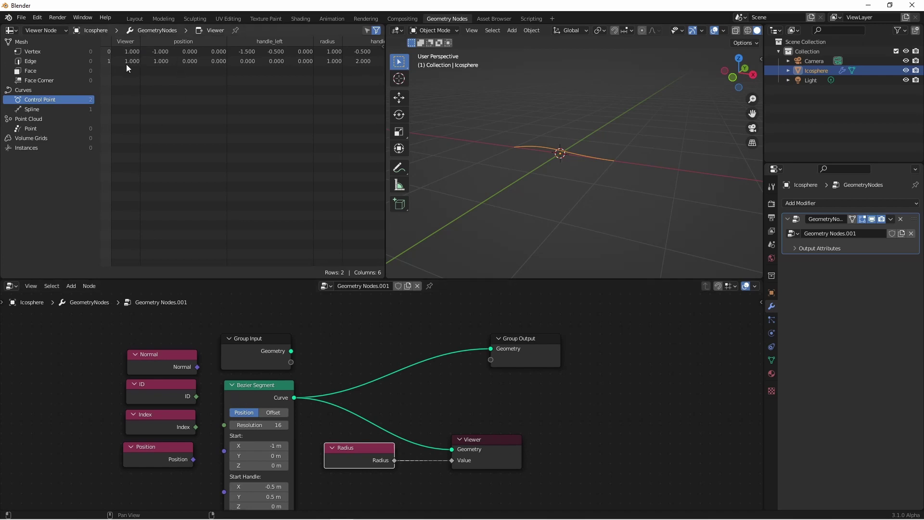
Undo the Bezier Segment and the Viewer, leaving Radius beside the other inputs
{"action": "key", "text": "ctrl+z"}
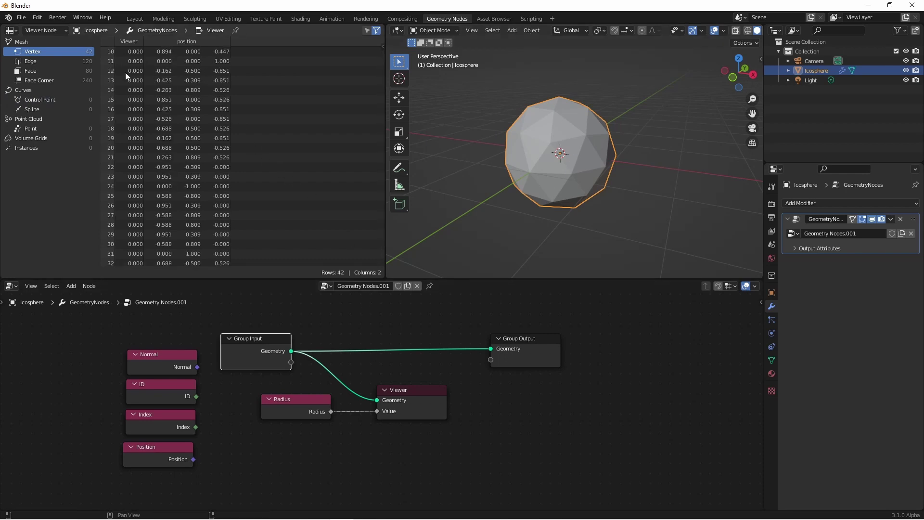
{"action": "scroll", "coordinate": [123, 242], "scroll_direction": "up", "scroll_amount": 5}
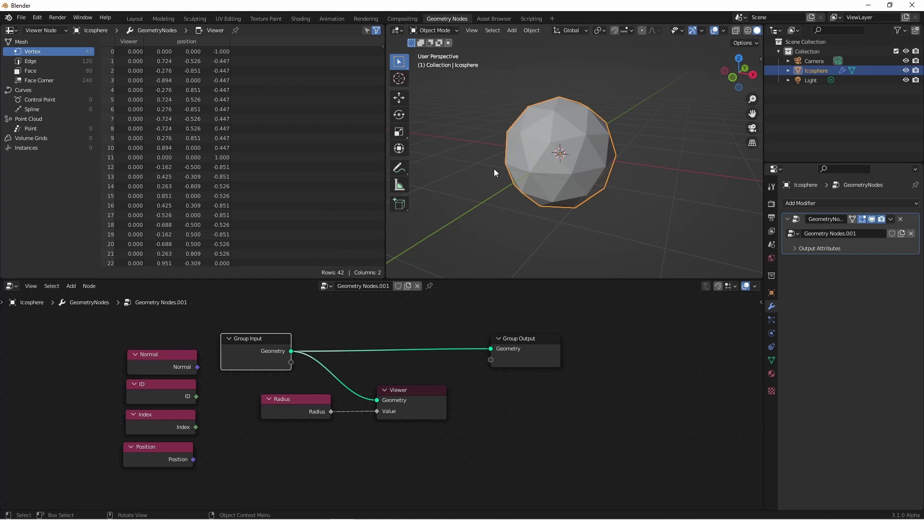
{"action": "key", "text": "ctrl+z"}
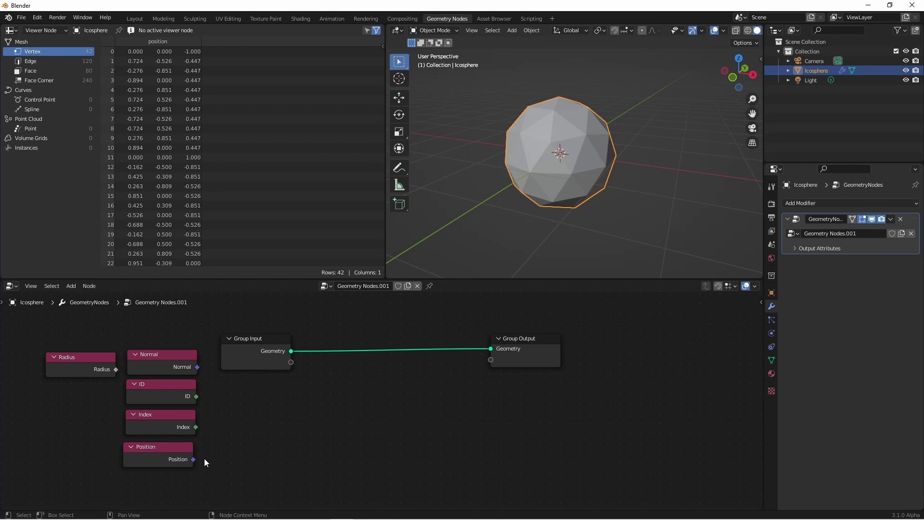
Add a Mesh > Is Shade Smooth node wired to a Viewer and scroll its spreadsheet column
{"action": "key", "text": "shift+a"}
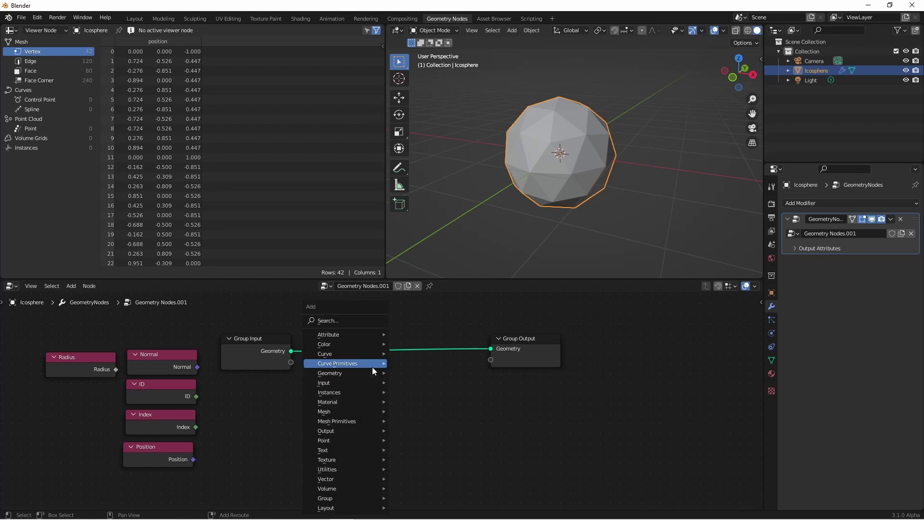
{"action": "mouse_move", "coordinate": [363, 411]}
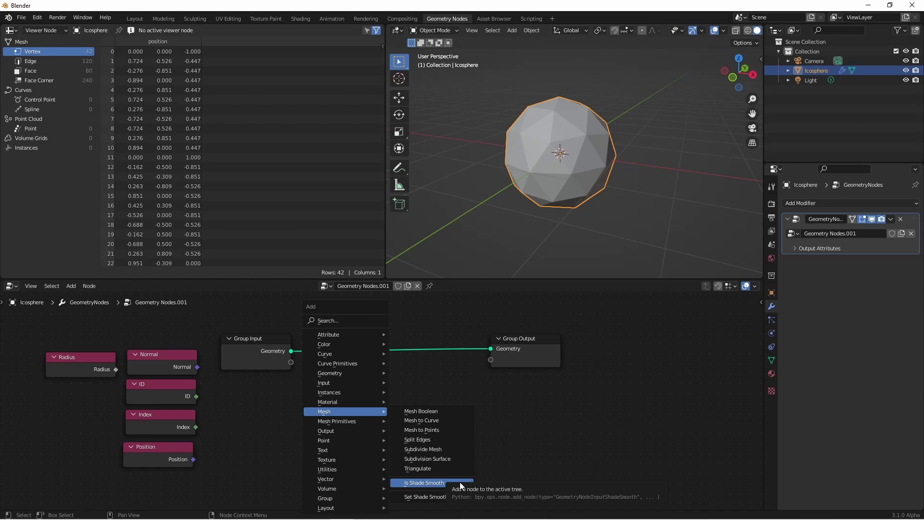
{"action": "left_click", "coordinate": [432, 483]}
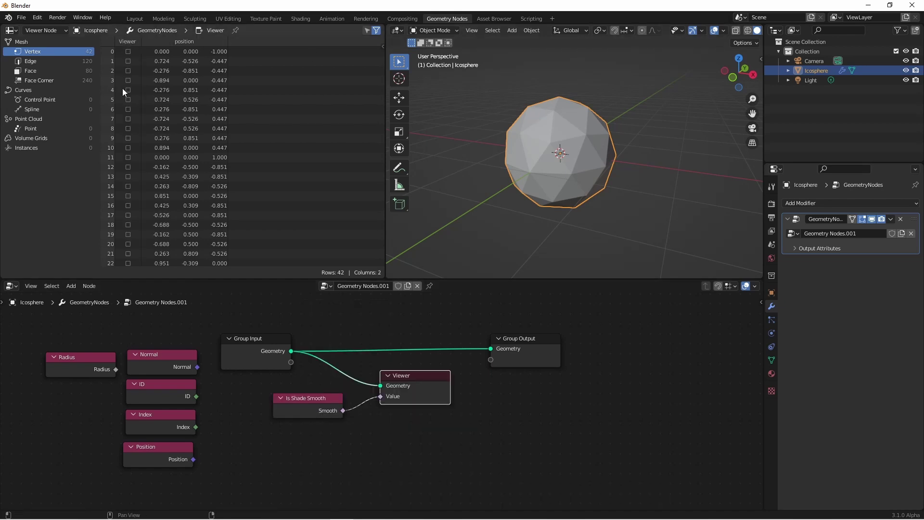
{"action": "scroll", "coordinate": [128, 247], "scroll_direction": "down", "scroll_amount": 5}
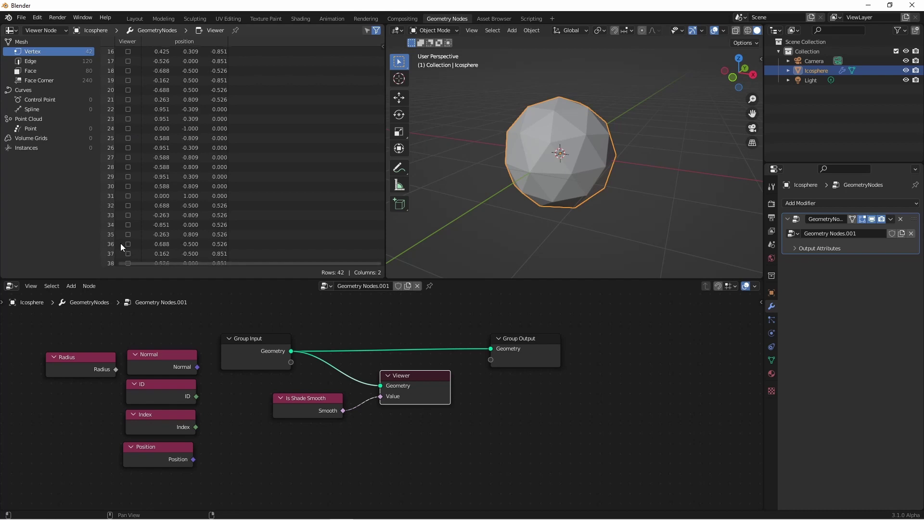
{"action": "scroll", "coordinate": [117, 241], "scroll_direction": "up", "scroll_amount": 5}
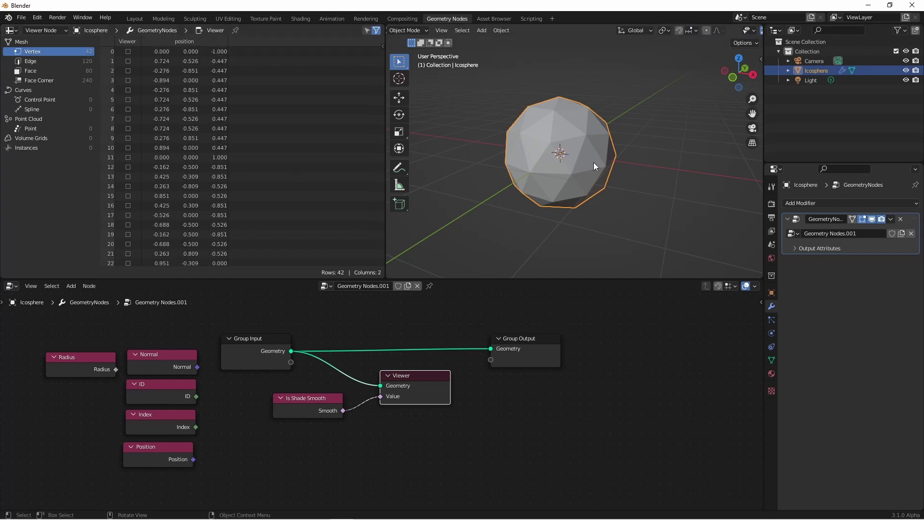
Shade smooth the upper half of the icosphere's faces, selected from the front view in X-ray
{"action": "key", "text": "Tab"}
{"action": "key", "text": "KP_1"}
{"action": "key", "text": "alt+z"}
{"action": "left_click_drag", "start_coordinate": [470, 79], "coordinate": [637, 164]}
{"action": "right_click", "coordinate": [610, 143]}
{"action": "key", "text": "3"}
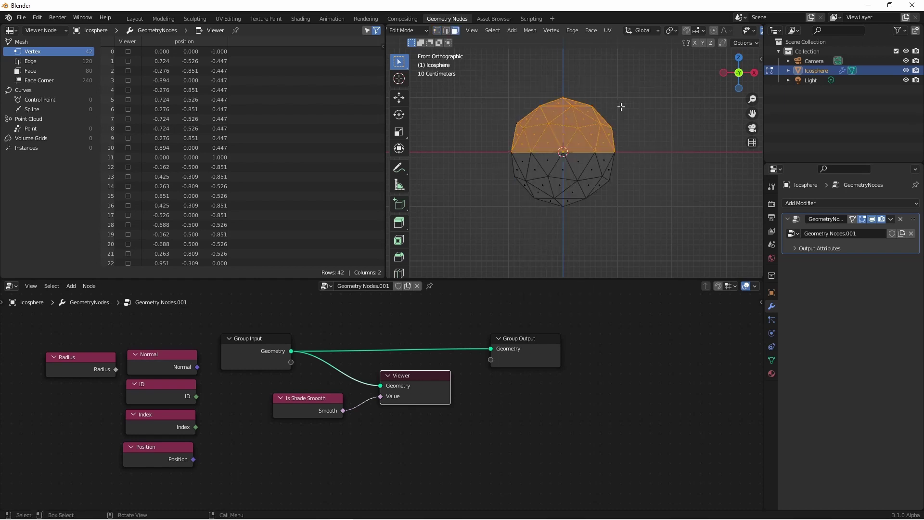
{"action": "right_click", "coordinate": [626, 132]}
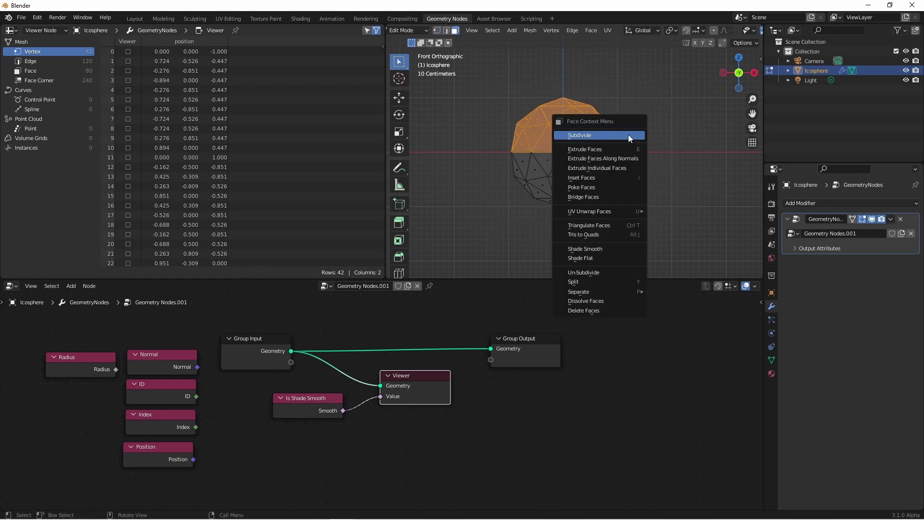
{"action": "left_click", "coordinate": [600, 249]}
{"action": "key", "text": "Tab"}
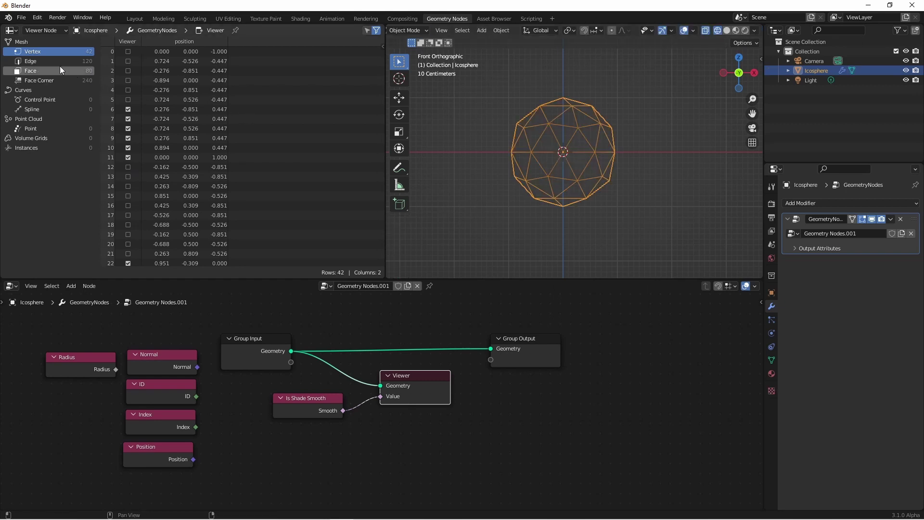
Switch the spreadsheet to the Edge domain, then the Face domain, to check the Viewer column
{"action": "left_click", "coordinate": [48, 61]}
{"action": "scroll", "coordinate": [135, 127], "scroll_direction": "down", "scroll_amount": 5}
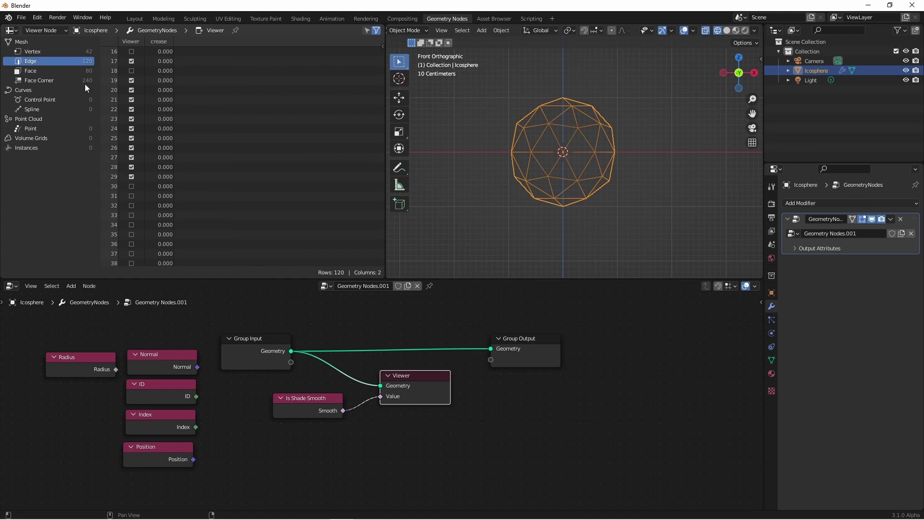
{"action": "left_click", "coordinate": [54, 71]}
{"action": "scroll", "coordinate": [192, 154], "scroll_direction": "up", "scroll_amount": 5}
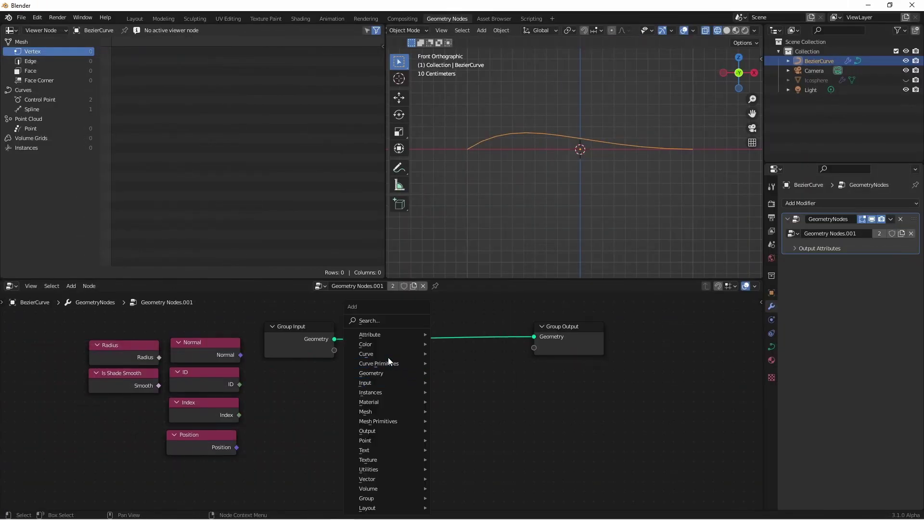
Add a Curve Parameter node below Group Input and put the BezierCurve into Edit Mode
{"action": "mouse_move", "coordinate": [388, 354]}
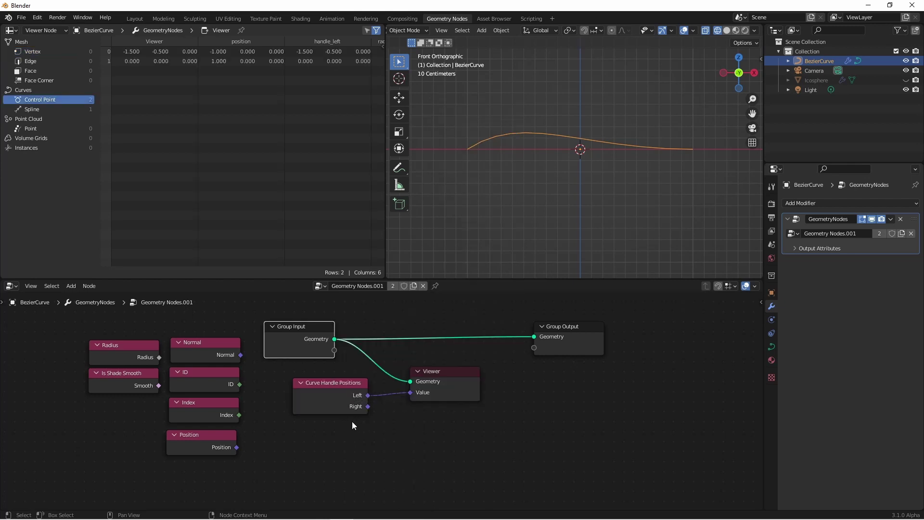
{"action": "key", "text": "shift+a"}
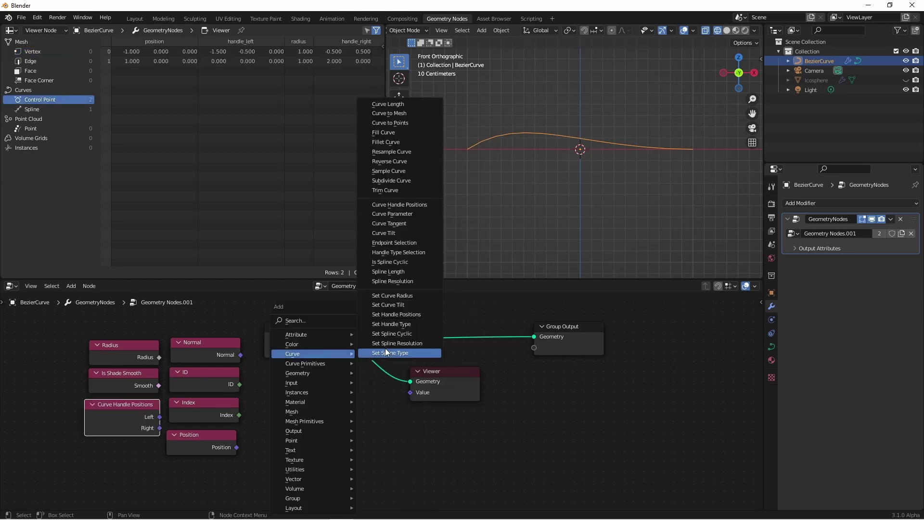
{"action": "left_click", "coordinate": [406, 219]}
{"action": "left_click", "coordinate": [337, 402]}
{"action": "key", "text": "Tab"}
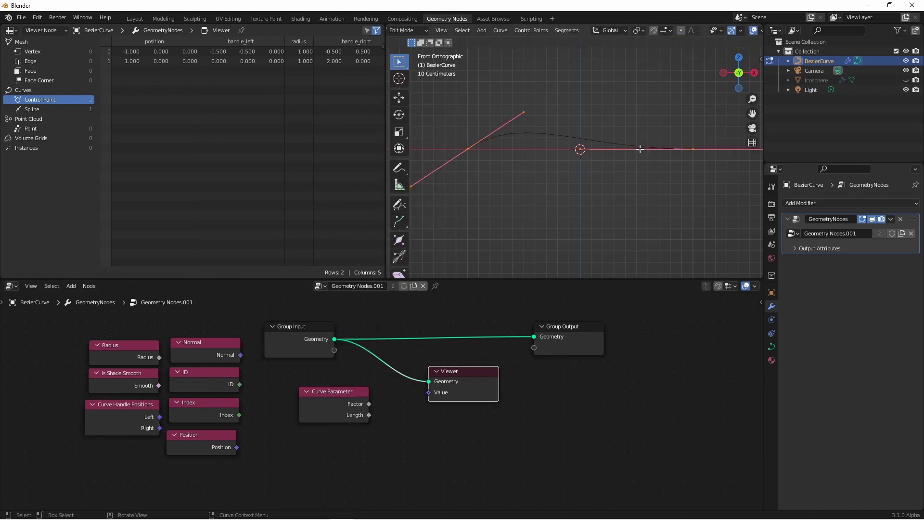
Subdivide the Bezier curve to five control points and feed its geometry into the Viewer node
{"action": "right_click", "coordinate": [568, 120]}
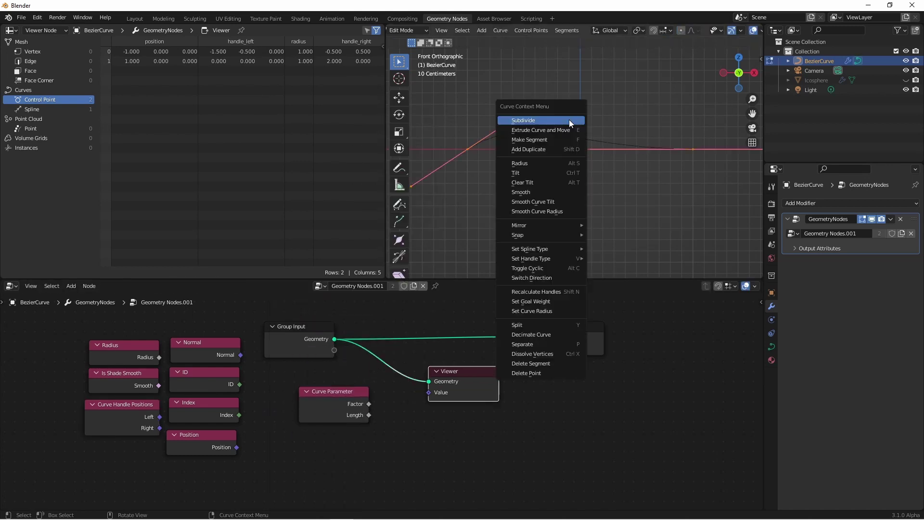
{"action": "left_click", "coordinate": [569, 121]}
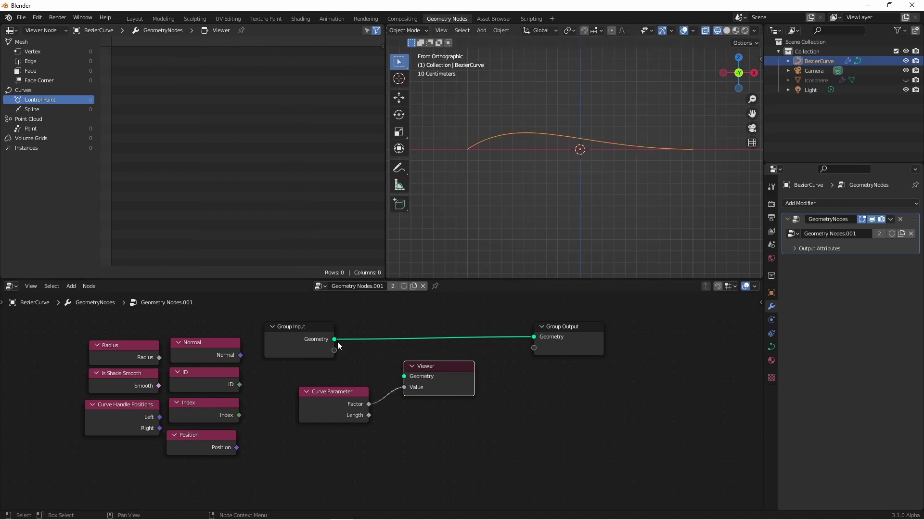
{"action": "left_click_drag", "start_coordinate": [336, 339], "coordinate": [460, 375]}
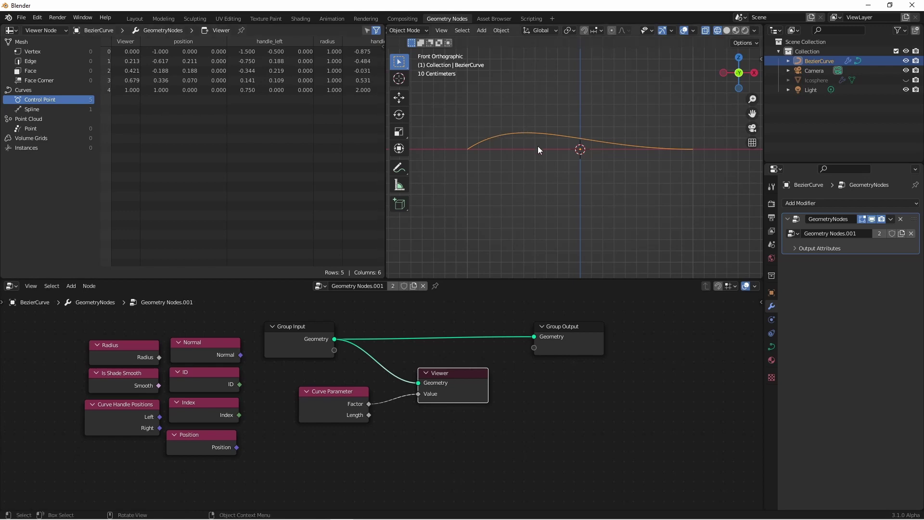
Duplicate the spline upward above the original and frame both curves in view
{"action": "key", "text": "Tab"}
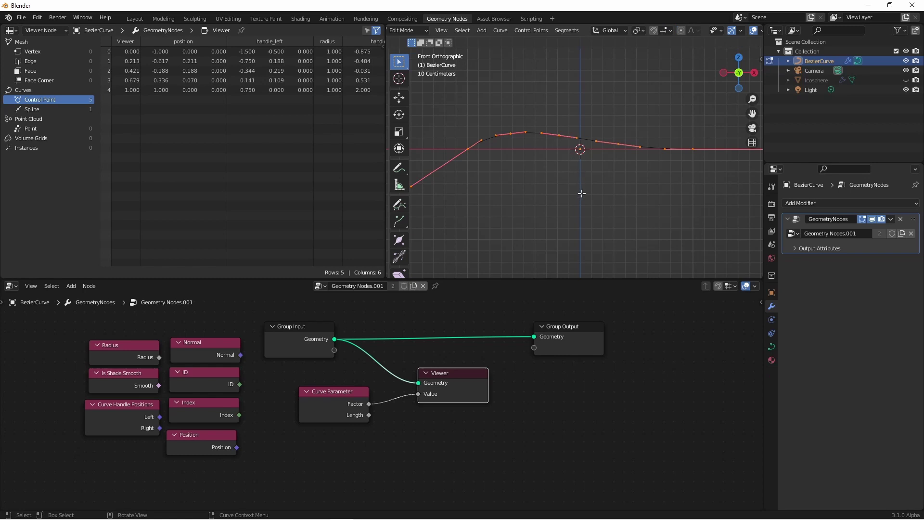
{"action": "key", "text": "shift+d"}
{"action": "left_click", "coordinate": [585, 145]}
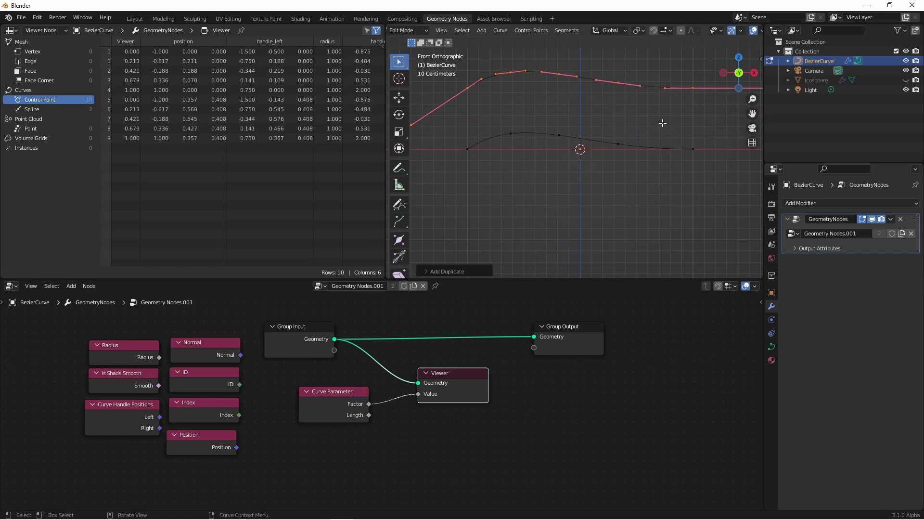
{"action": "key", "text": "Tab"}
{"action": "middle_click_drag", "start_coordinate": [615, 120], "coordinate": [619, 163], "text": "shift"}
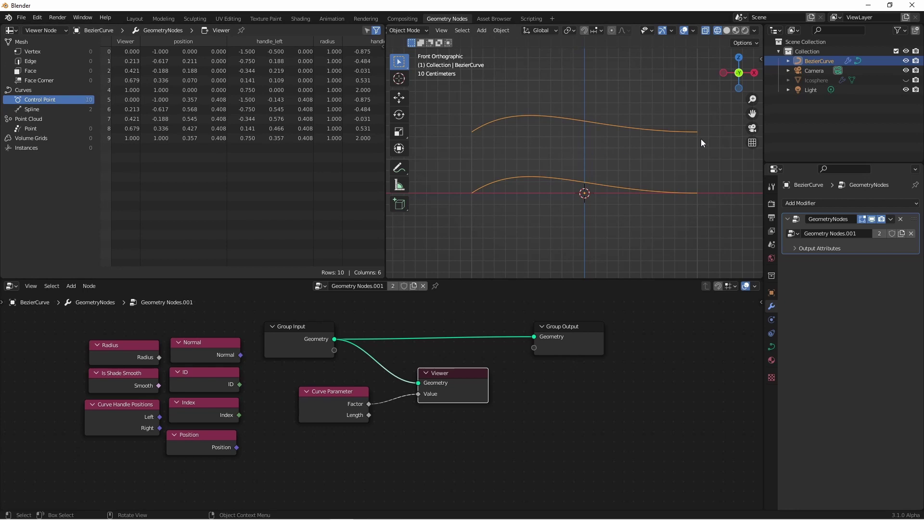
Reshape the upper curve by moving one control point and shrinking its handles
{"action": "key", "text": "Tab"}
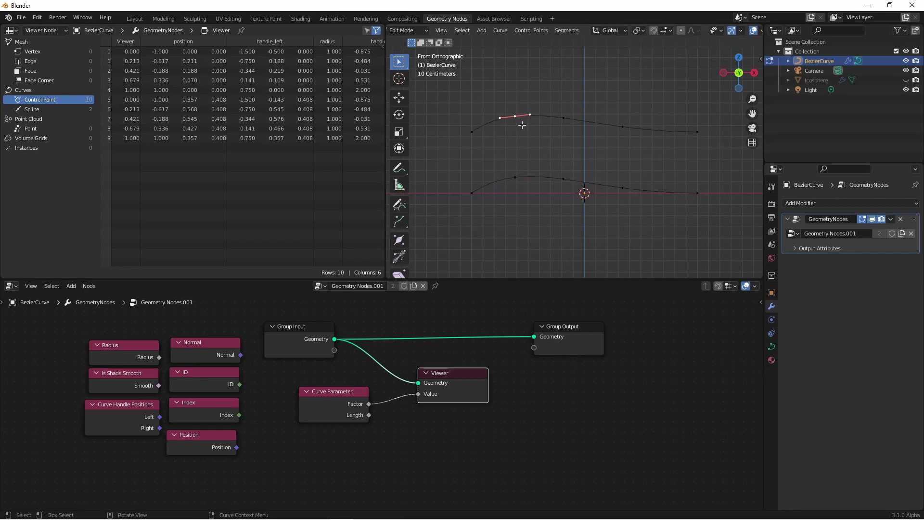
{"action": "key", "text": "g"}
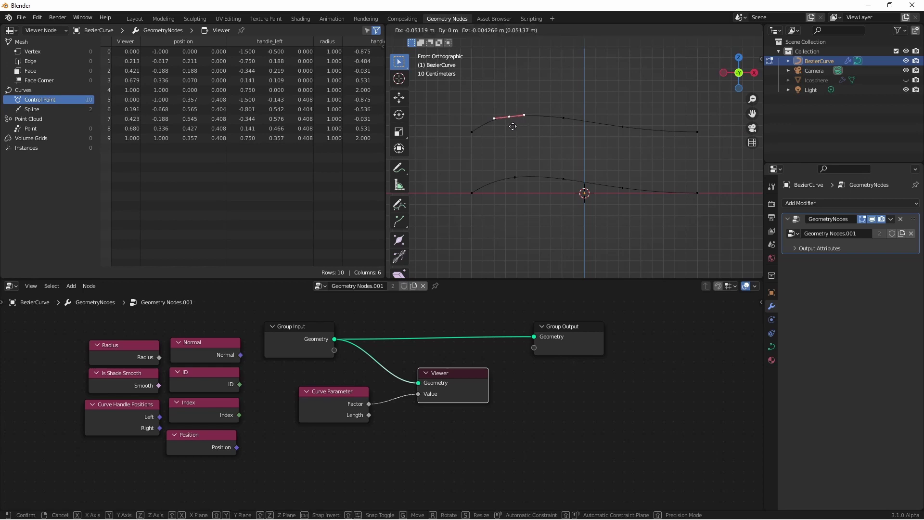
{"action": "left_click", "coordinate": [481, 135]}
{"action": "key", "text": "s"}
{"action": "left_click", "coordinate": [484, 130]}
{"action": "key", "text": "Tab"}
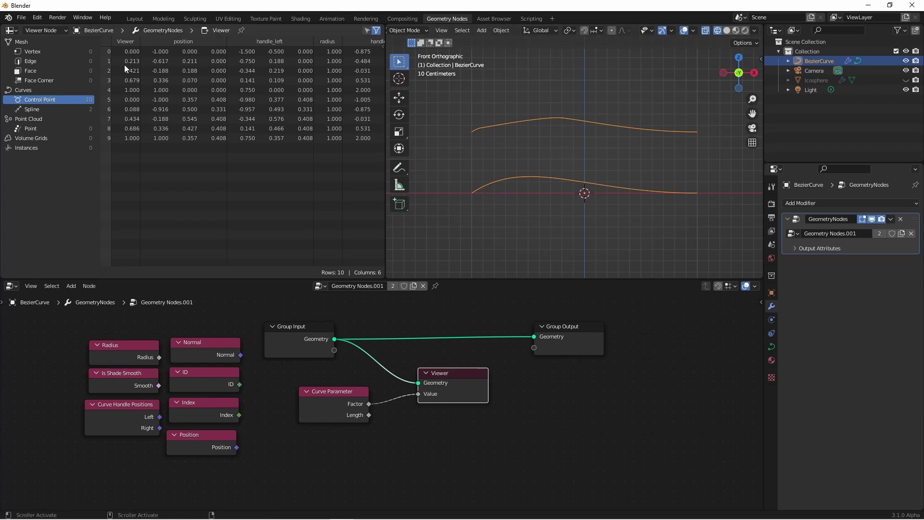
Select points on both curves and relink the Viewer's Value to Curve Parameter Length
{"action": "key", "text": "Tab"}
{"action": "left_click_drag", "start_coordinate": [498, 167], "coordinate": [529, 191]}
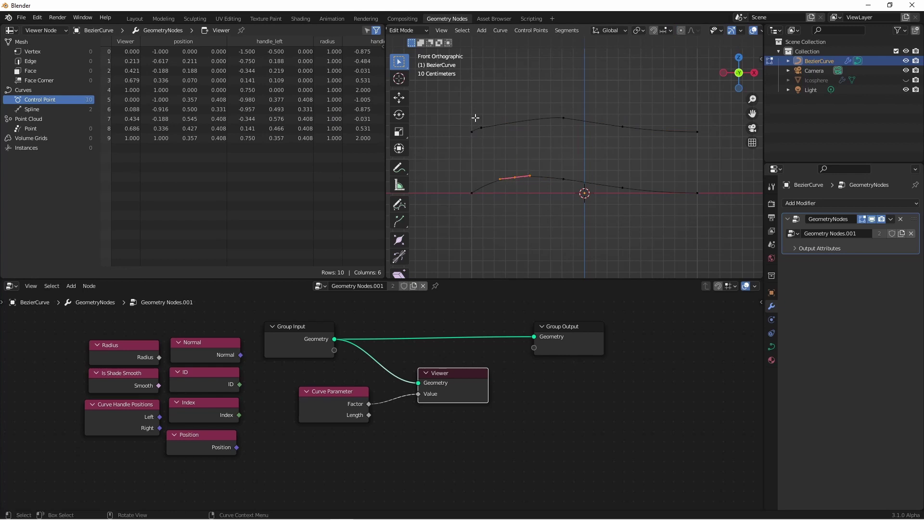
{"action": "left_click_drag", "start_coordinate": [475, 118], "coordinate": [498, 143]}
{"action": "key", "text": "Tab"}
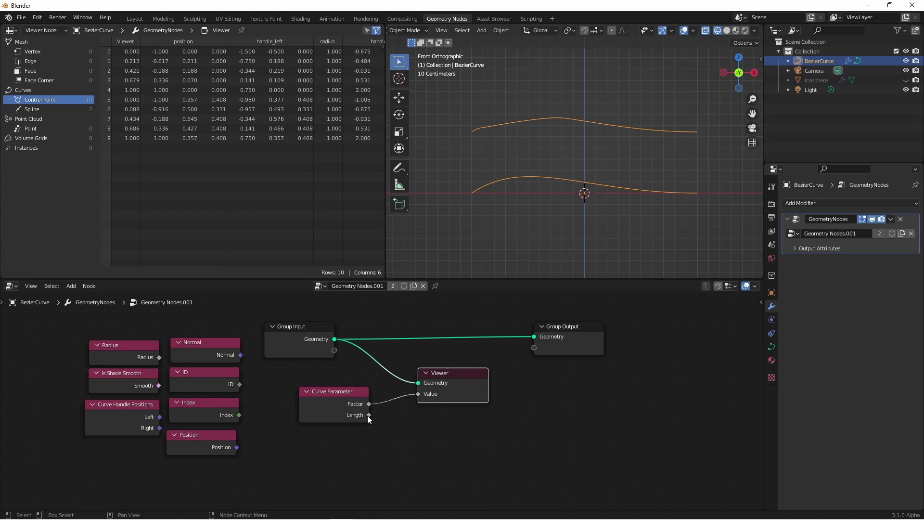
{"action": "left_click_drag", "start_coordinate": [368, 415], "coordinate": [419, 394]}
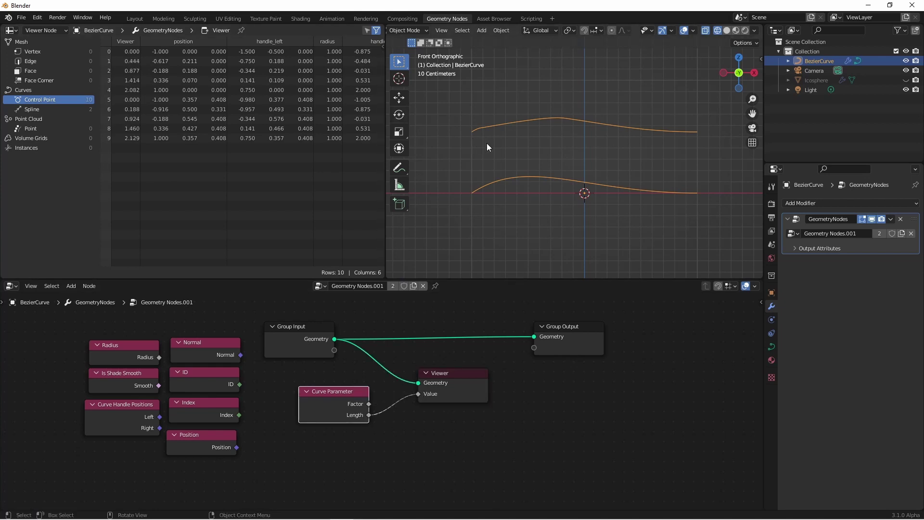
Remove the Viewer node and set the Curve Parameter node aside
{"action": "key", "text": "Tab"}
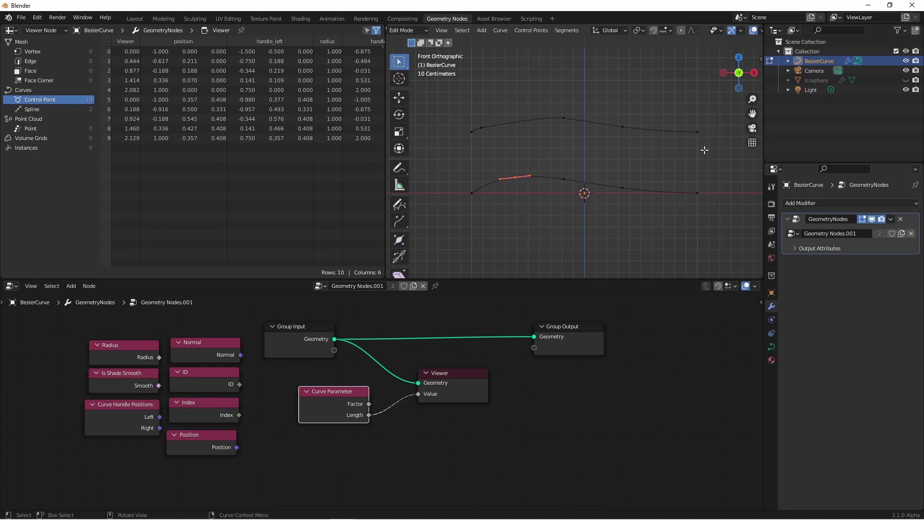
{"action": "key", "text": "ctrl+z"}
{"action": "key", "text": "ctrl+z"}
{"action": "key", "text": "ctrl+z"}
{"action": "key", "text": "shift+a"}
Add a Curve Tangent node, inspect it in the spreadsheet, and annotate along the curve
{"action": "mouse_move", "coordinate": [414, 353]}
{"action": "left_click", "coordinate": [489, 223]}
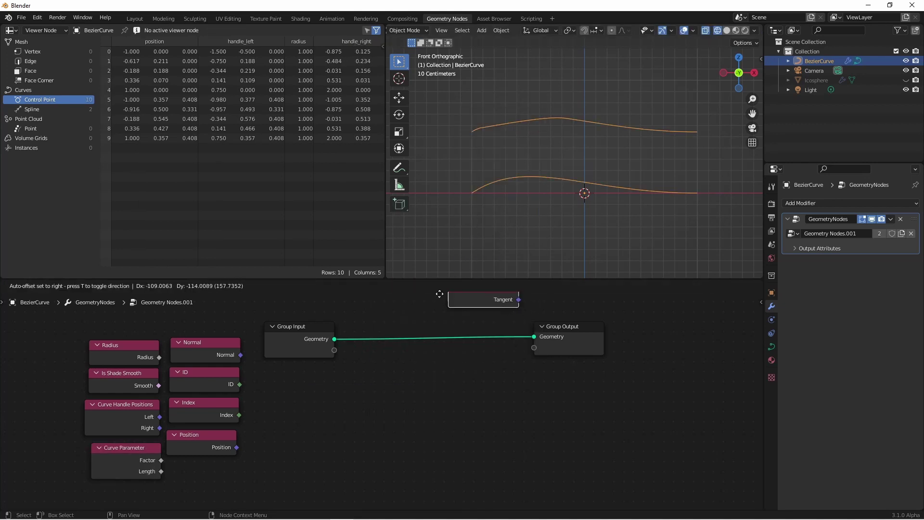
{"action": "left_click", "coordinate": [358, 429]}
{"action": "left_click", "coordinate": [359, 428], "text": "ctrl+shift"}
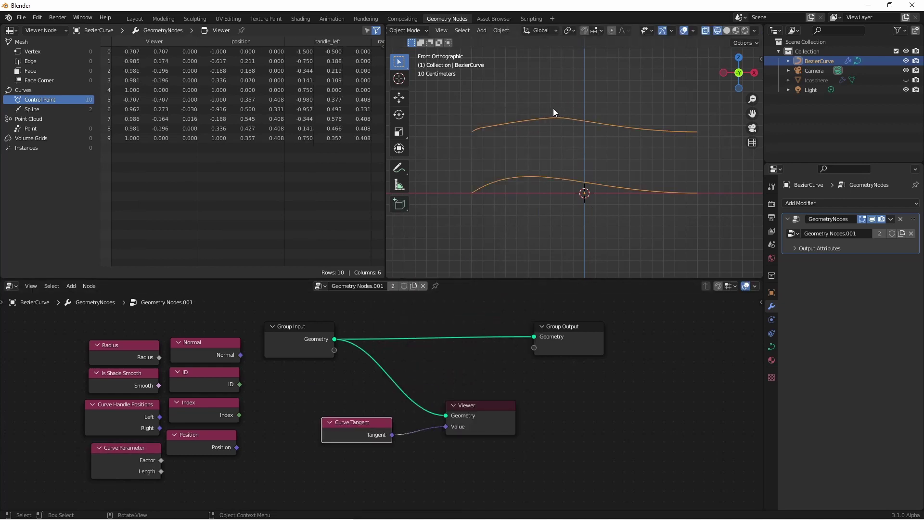
{"action": "key", "text": "Tab"}
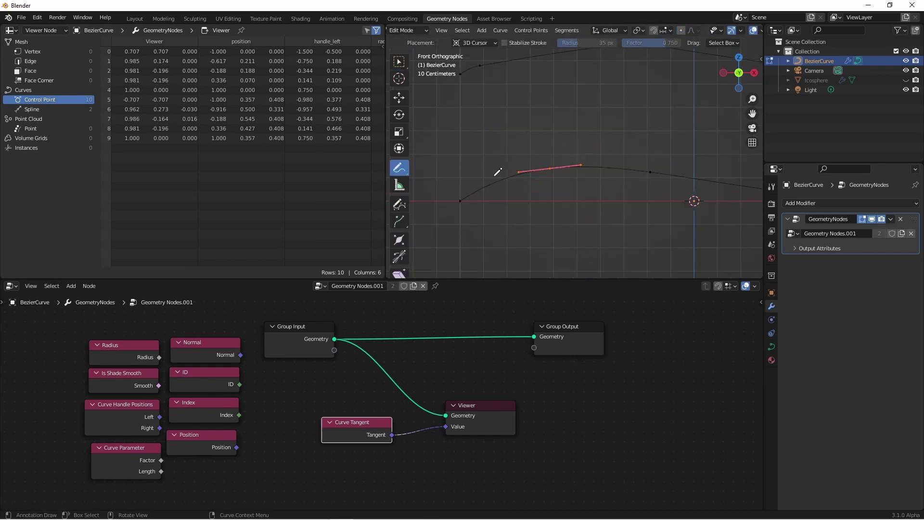
{"action": "left_click_drag", "start_coordinate": [486, 174], "coordinate": [625, 158]}
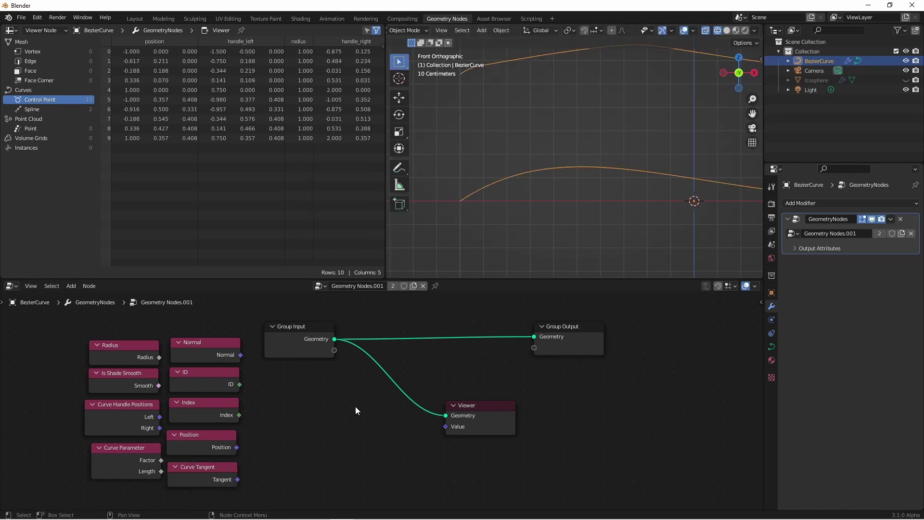
Add a Curve Tilt node feeding the Viewer's Value and set a point's tilt to 47.6°
{"action": "key", "text": "shift+a"}
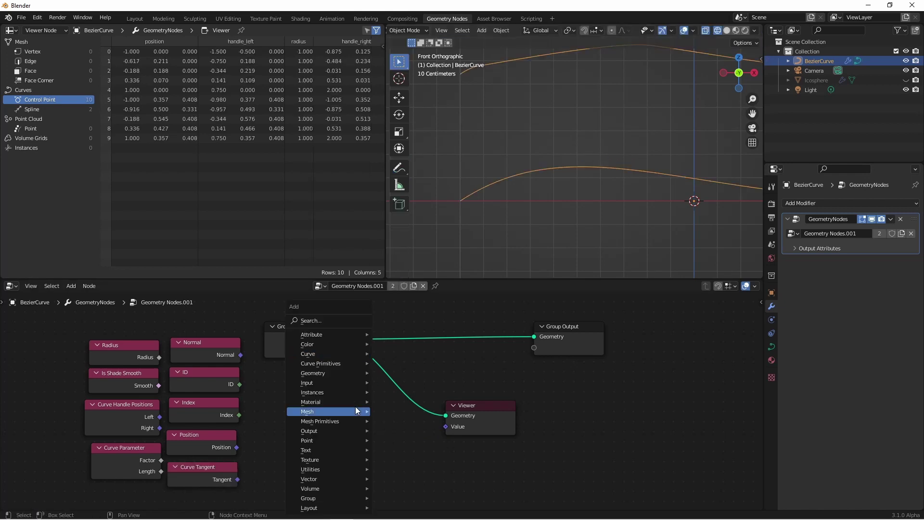
{"action": "left_click", "coordinate": [336, 354]}
{"action": "left_click", "coordinate": [410, 322]}
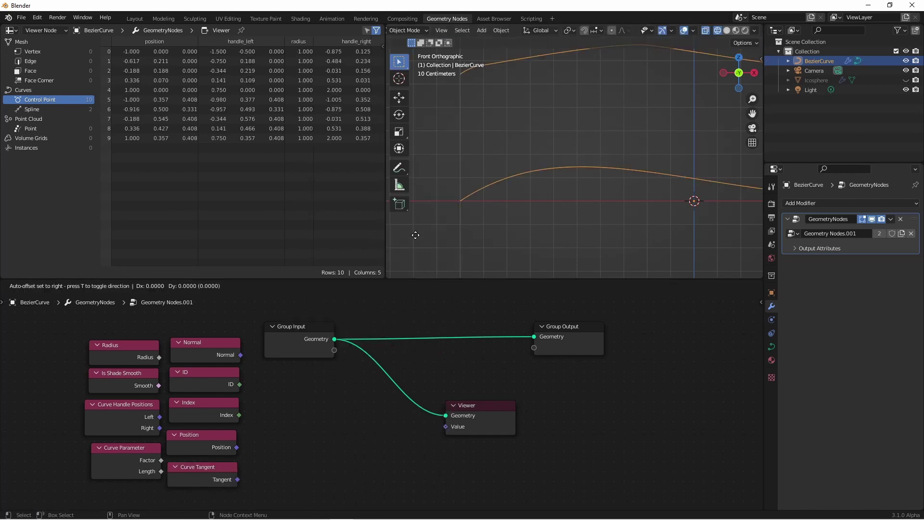
{"action": "left_click", "coordinate": [339, 423]}
{"action": "left_click_drag", "start_coordinate": [335, 338], "coordinate": [411, 436]}
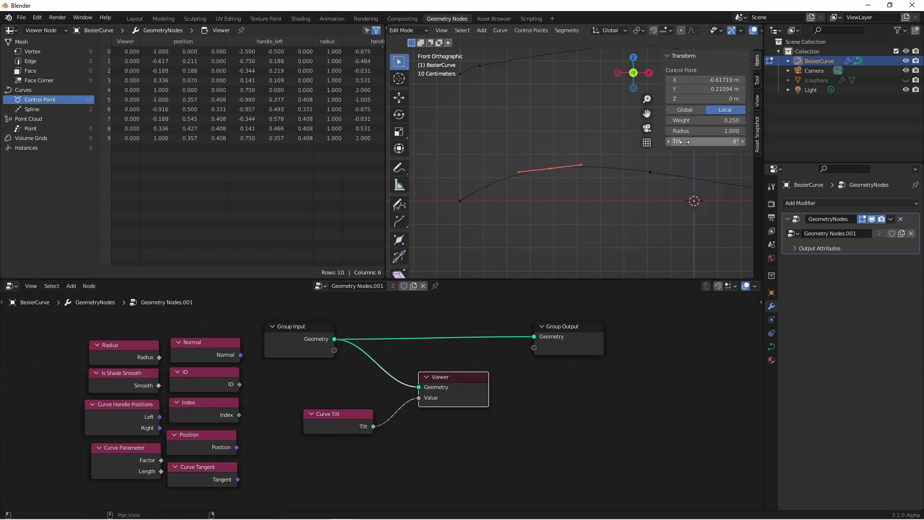
{"action": "left_click_drag", "start_coordinate": [705, 142], "coordinate": [734, 142]}
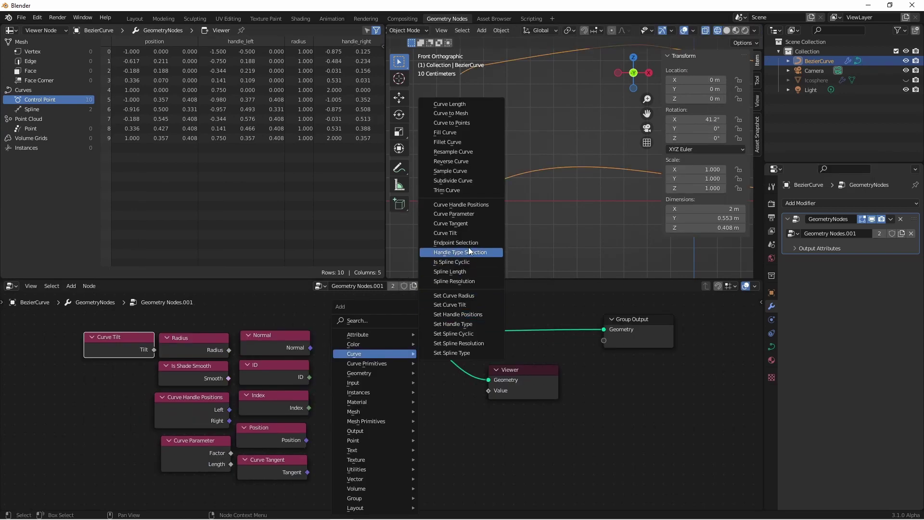
Add an Endpoint Selection node (Start Size 2, End Size 0) and preview it in the Viewer
{"action": "left_click", "coordinate": [466, 241]}
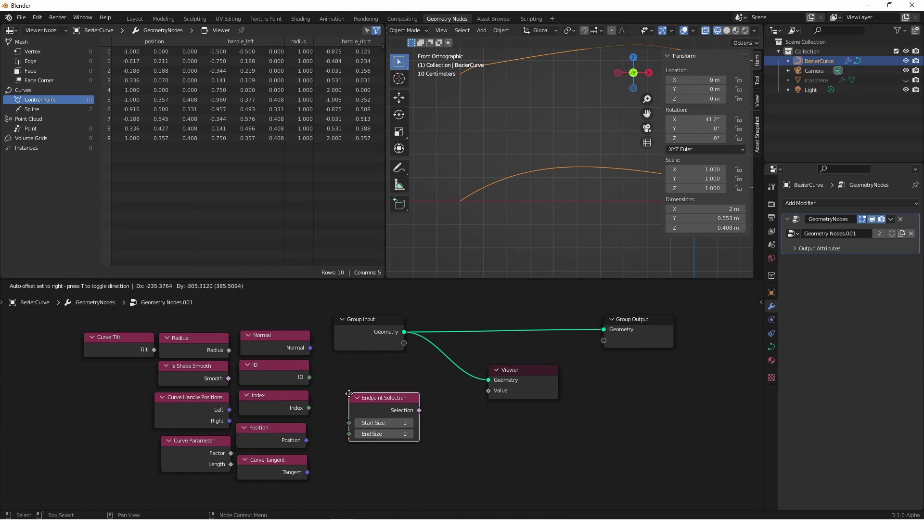
{"action": "left_click", "coordinate": [346, 402]}
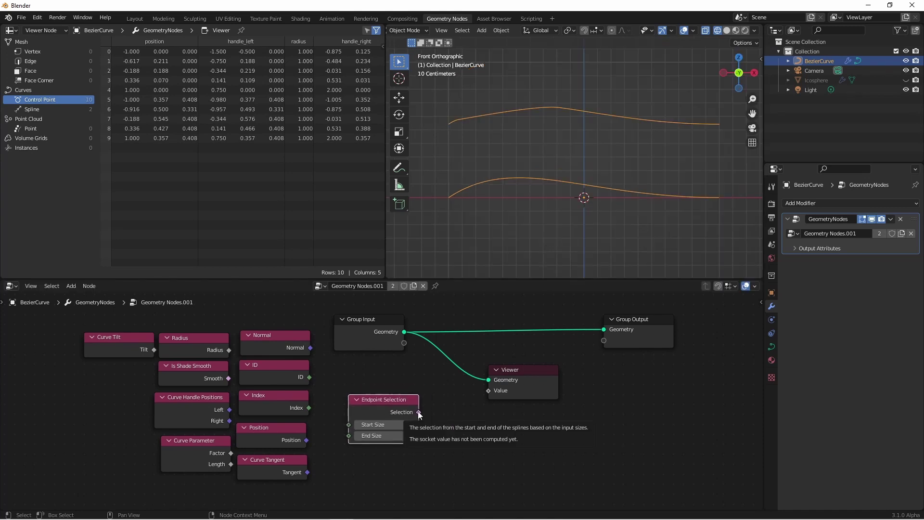
{"action": "left_click_drag", "start_coordinate": [419, 411], "coordinate": [489, 390]}
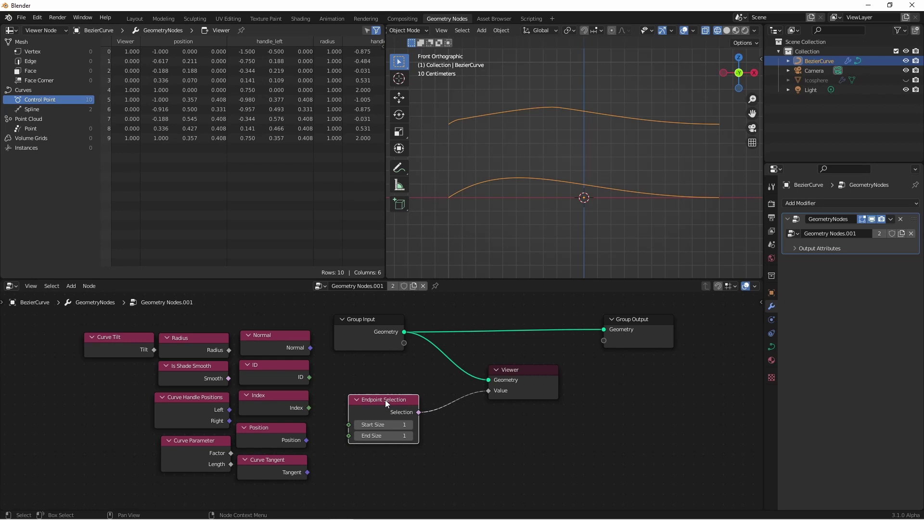
{"action": "left_click_drag", "start_coordinate": [385, 399], "coordinate": [392, 379]}
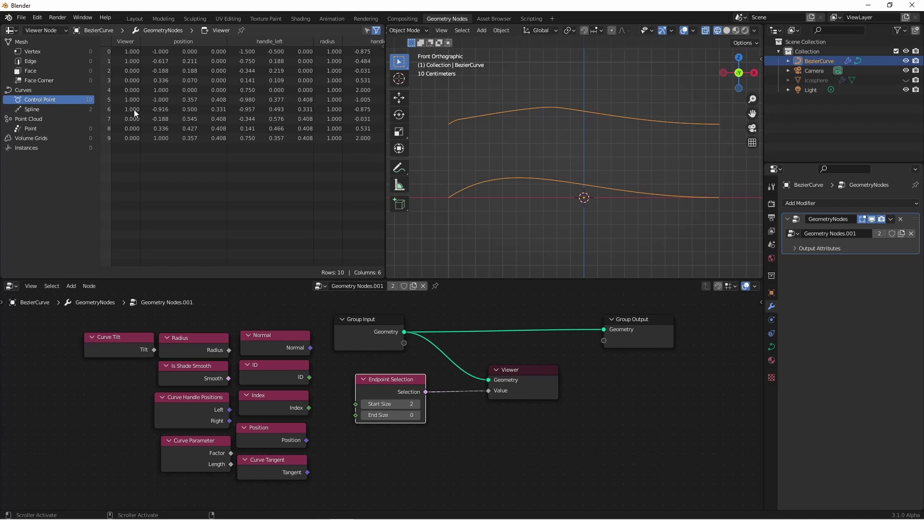
Park Endpoint Selection left, then add a Vector-mode Handle Type Selection node linked to the Viewer
{"action": "left_click_drag", "start_coordinate": [391, 379], "coordinate": [112, 370], "text": "alt"}
{"action": "key", "text": "shift+a"}
{"action": "mouse_move", "coordinate": [380, 353]}
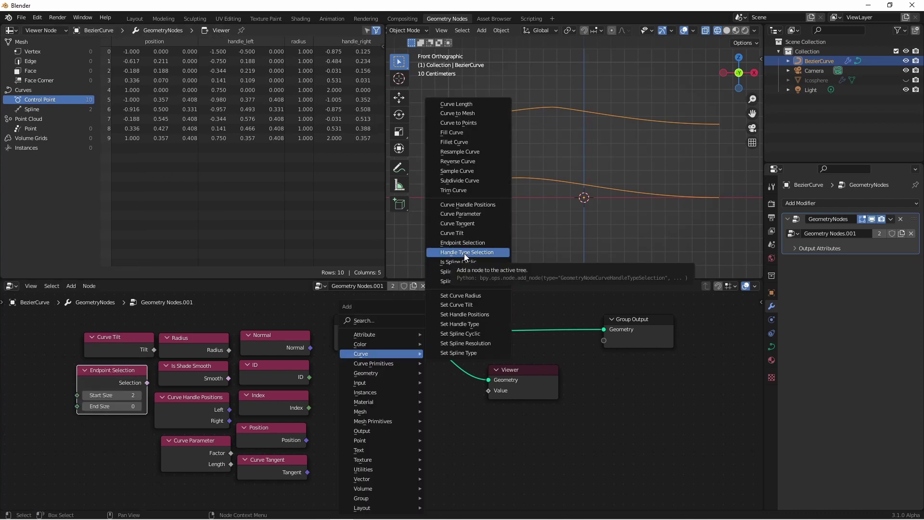
{"action": "left_click", "coordinate": [463, 252]}
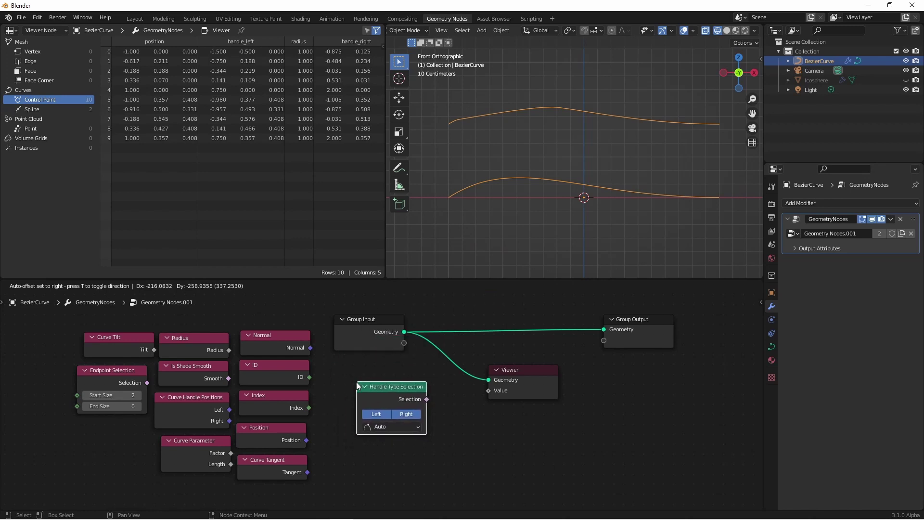
{"action": "left_click", "coordinate": [357, 385]}
{"action": "left_click", "coordinate": [409, 432], "text": "ctrl+shift"}
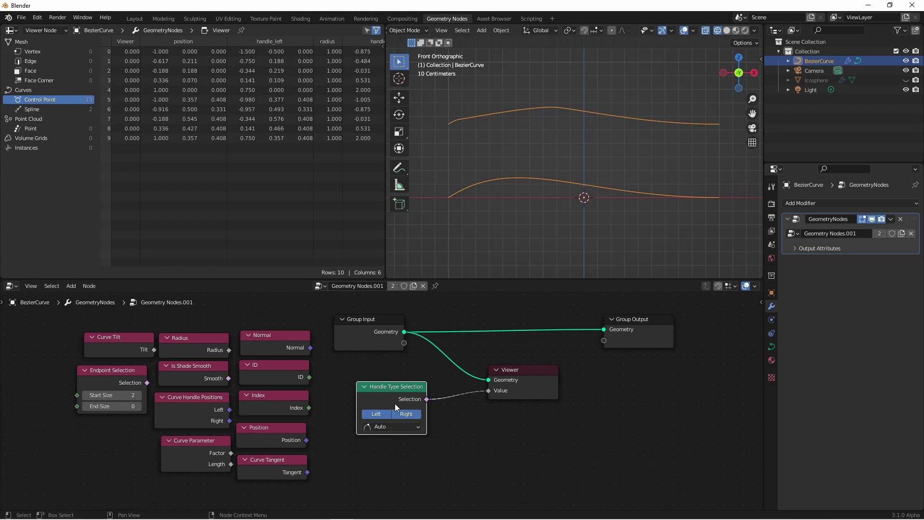
{"action": "left_click", "coordinate": [380, 427]}
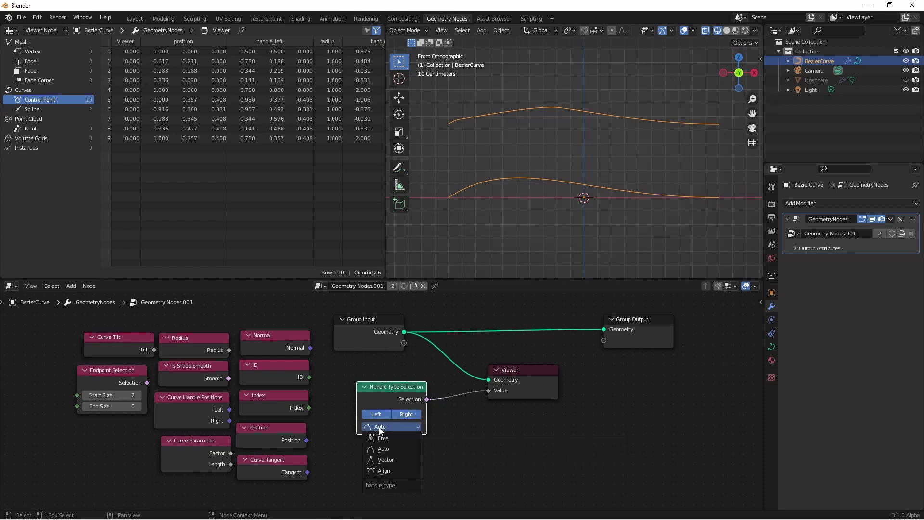
{"action": "left_click", "coordinate": [386, 459]}
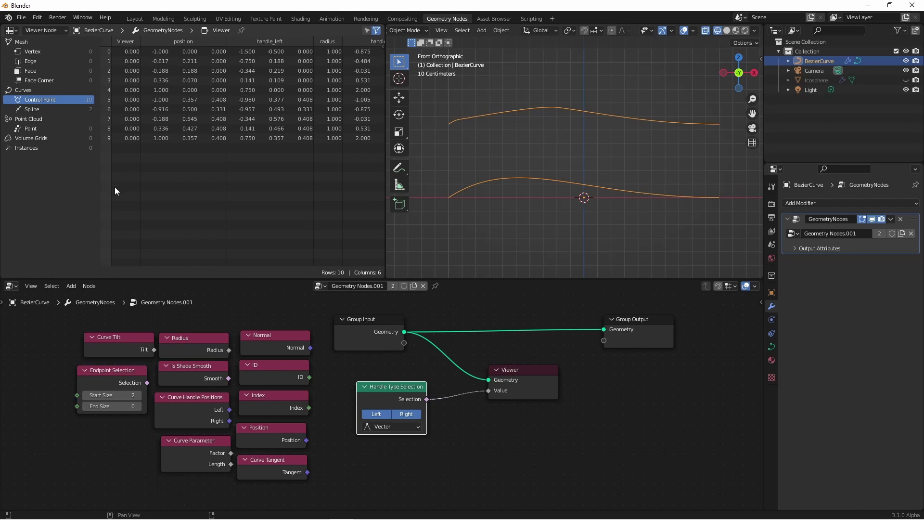
Give the upper curve's top control point Vector handles, forming a sharp peak
{"action": "key", "text": "Tab"}
{"action": "left_click", "coordinate": [558, 108]}
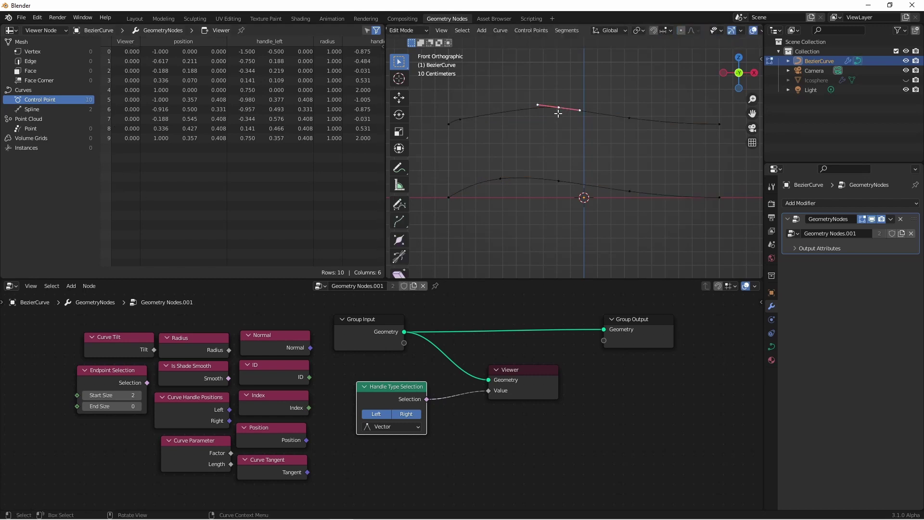
{"action": "key", "text": "v"}
{"action": "left_click", "coordinate": [558, 114]}
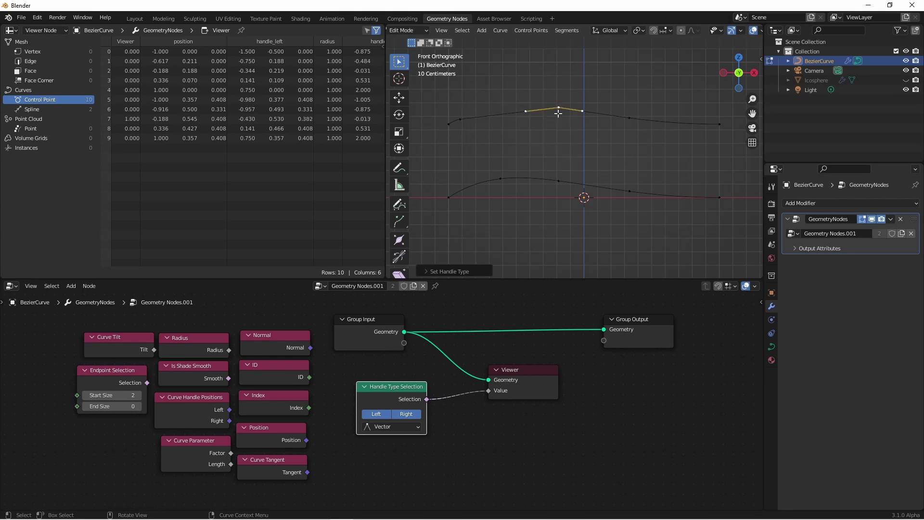
{"action": "key", "text": "Tab"}
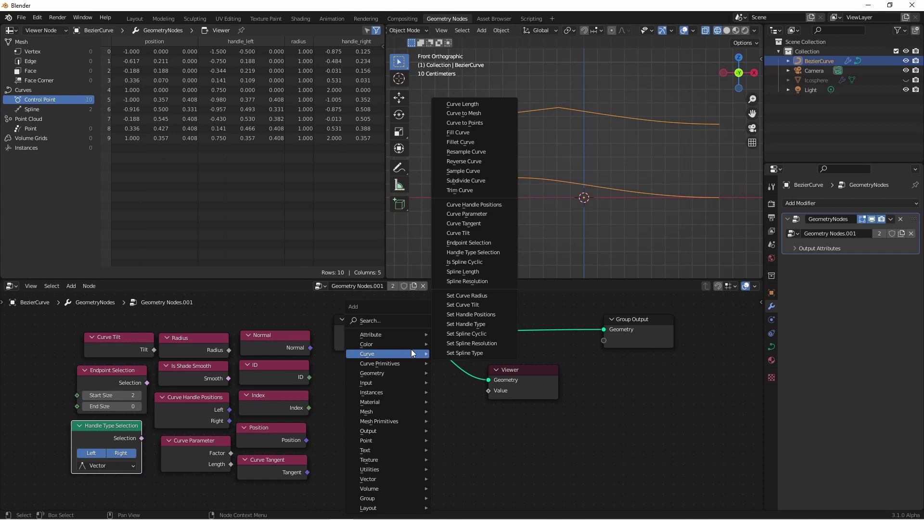
Add an Is Spline Cyclic node and preview it through the Viewer
{"action": "left_click", "coordinate": [470, 258]}
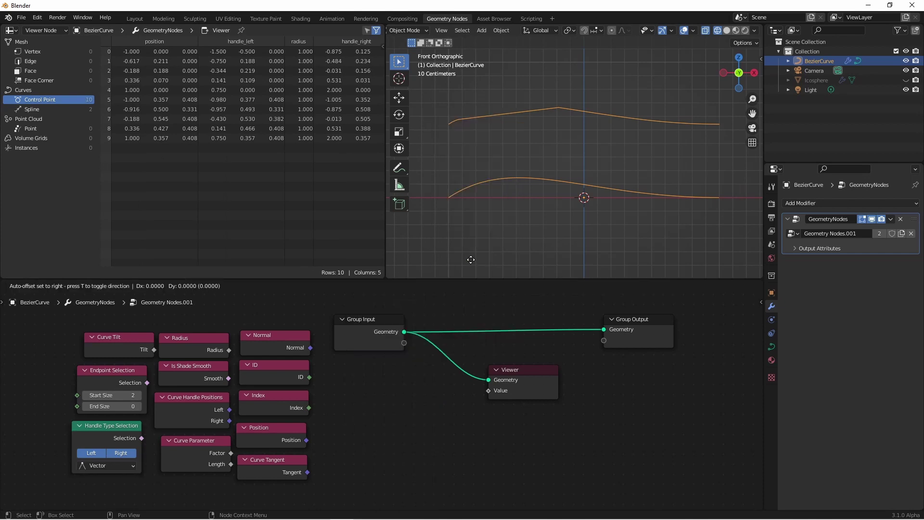
{"action": "left_click", "coordinate": [388, 403]}
{"action": "left_click", "coordinate": [388, 402], "text": "ctrl+shift"}
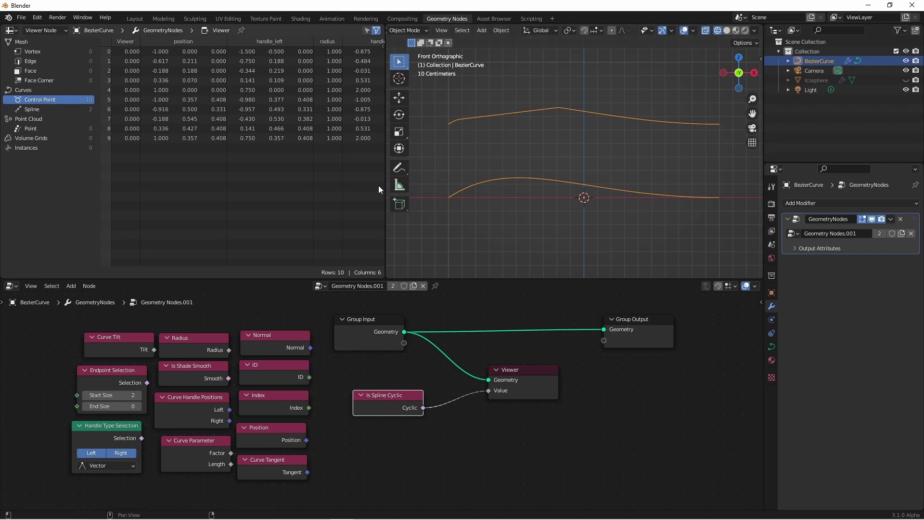
{"action": "key", "text": "Tab"}
Enable Cyclic U on the upper spline, list values per Spline, and place a Spline Length node
{"action": "left_click", "coordinate": [772, 346]}
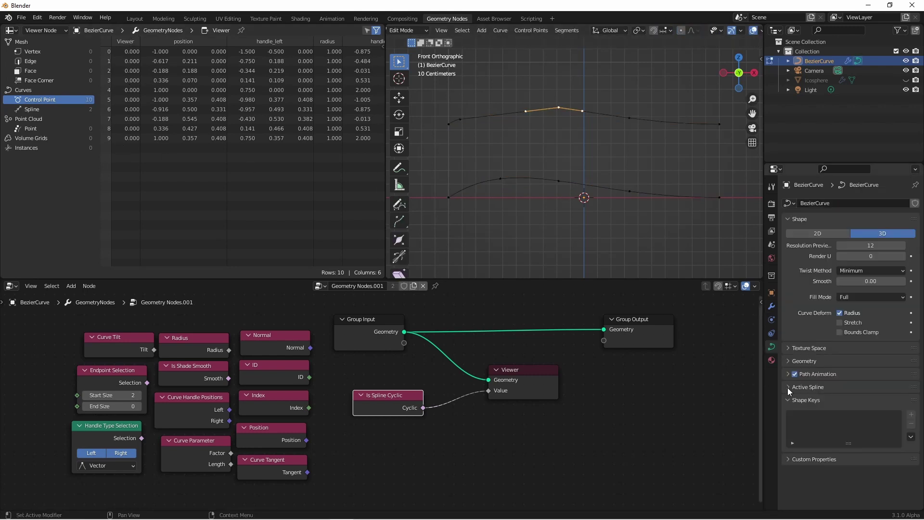
{"action": "left_click", "coordinate": [788, 388]}
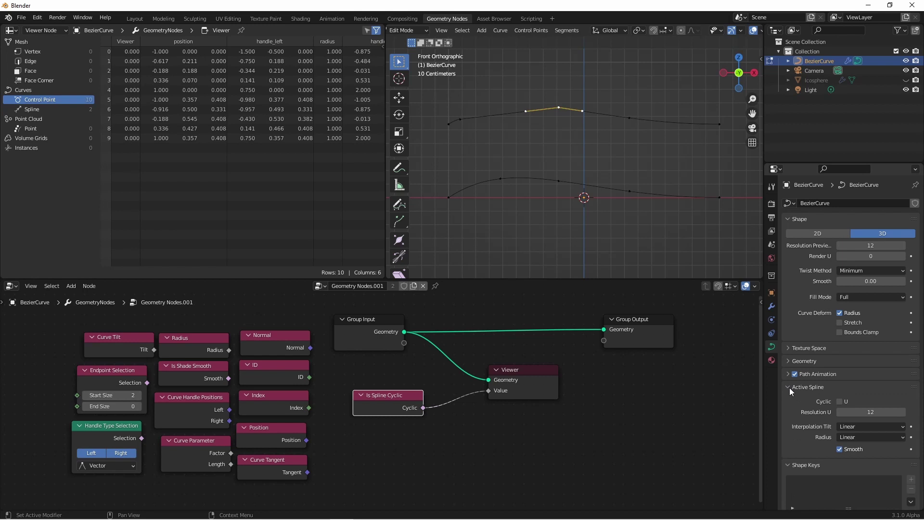
{"action": "left_click", "coordinate": [839, 401]}
{"action": "key", "text": "Tab"}
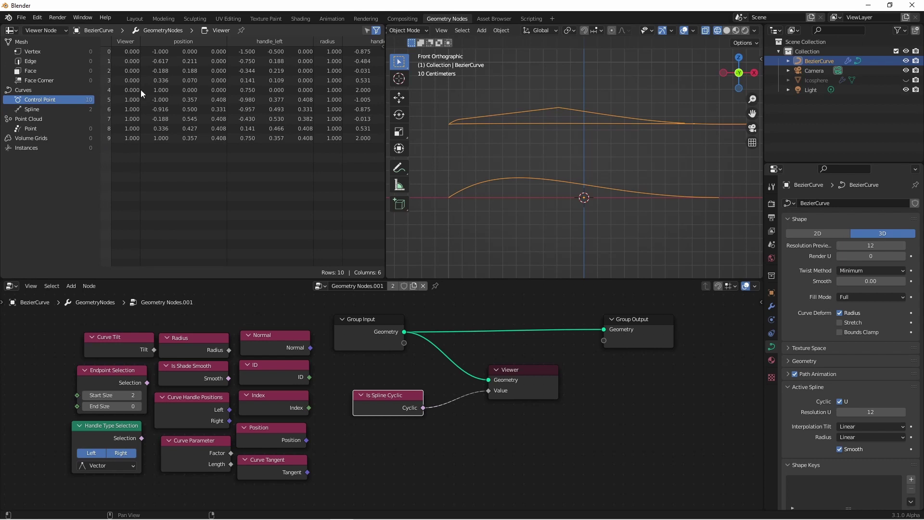
{"action": "left_click", "coordinate": [39, 108]}
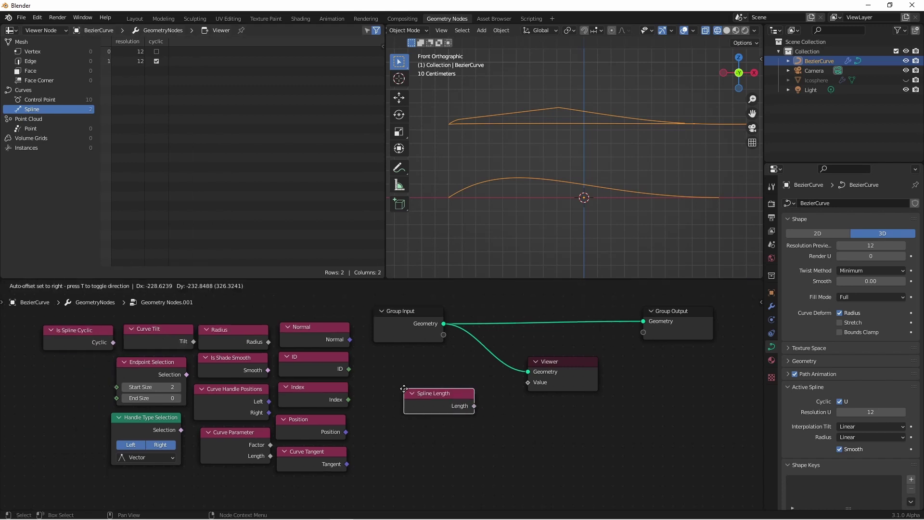
{"action": "left_click", "coordinate": [403, 391]}
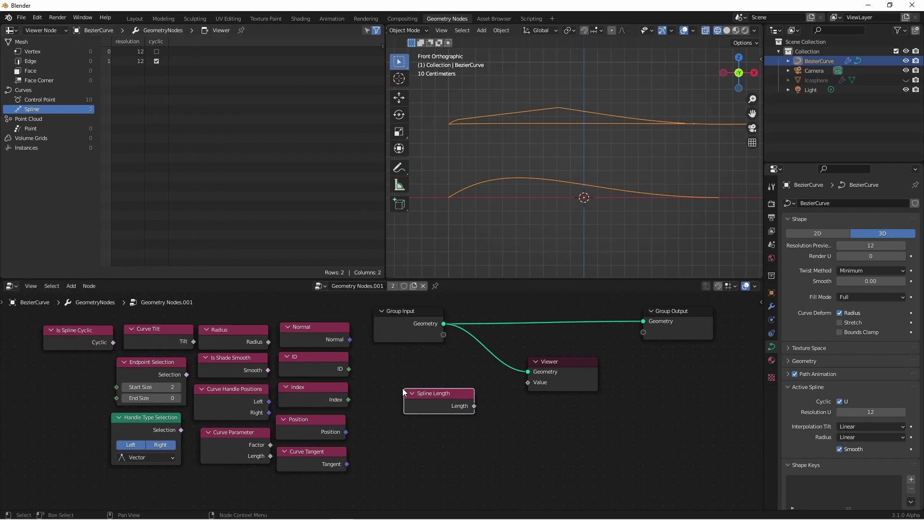
Preview Spline Length, uncheck Cyclic U so the length drops to 2.127, and show Control Point values
{"action": "left_click", "coordinate": [475, 405], "text": "ctrl+shift"}
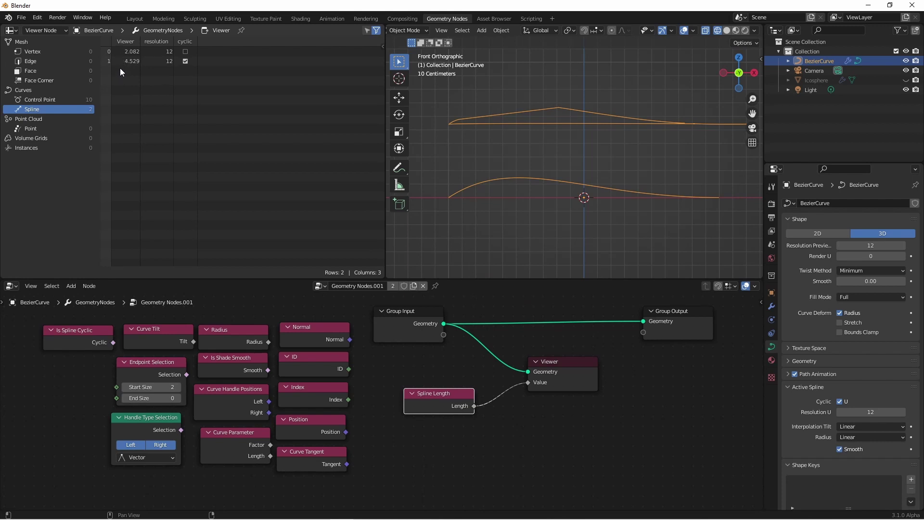
{"action": "left_click", "coordinate": [839, 401]}
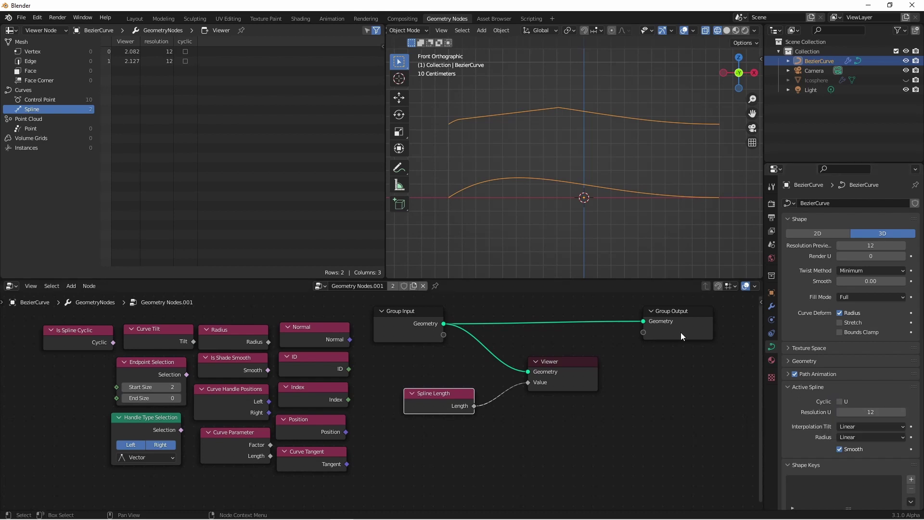
{"action": "left_click", "coordinate": [34, 100]}
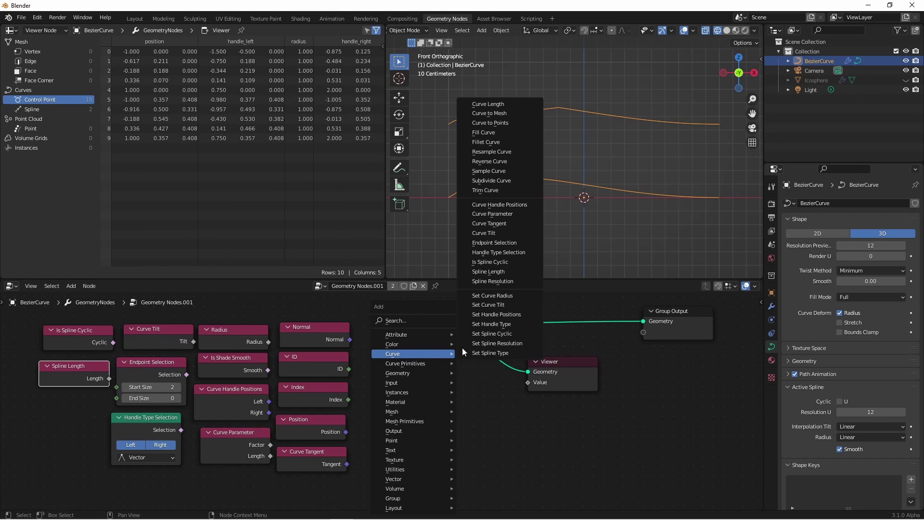
Add a Spline Resolution node to the Viewer and lower the second spline's Resolution U to 5
{"action": "left_click", "coordinate": [504, 281]}
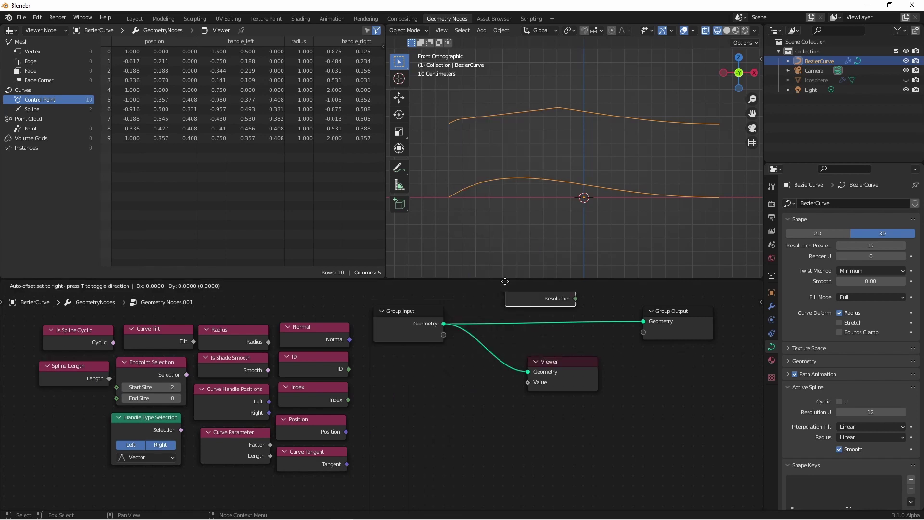
{"action": "left_click_drag", "start_coordinate": [461, 394], "coordinate": [527, 382]}
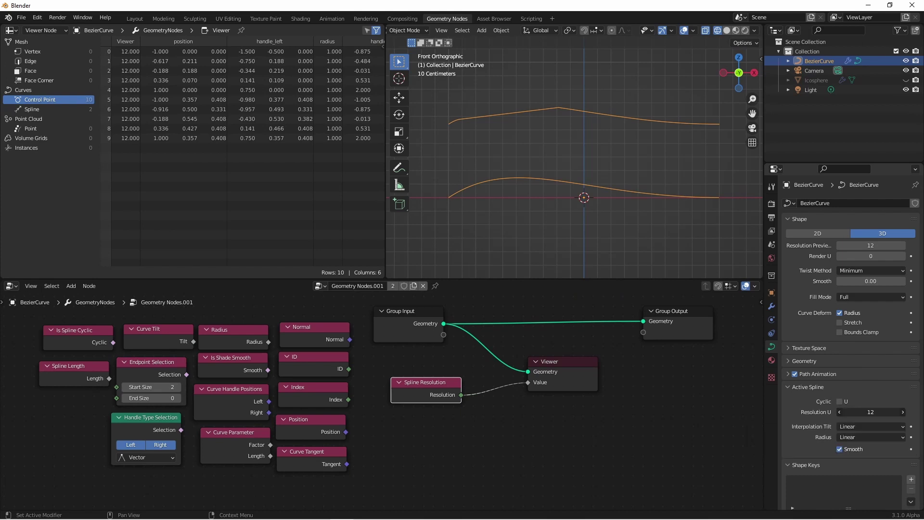
{"action": "left_click_drag", "start_coordinate": [870, 412], "coordinate": [854, 412]}
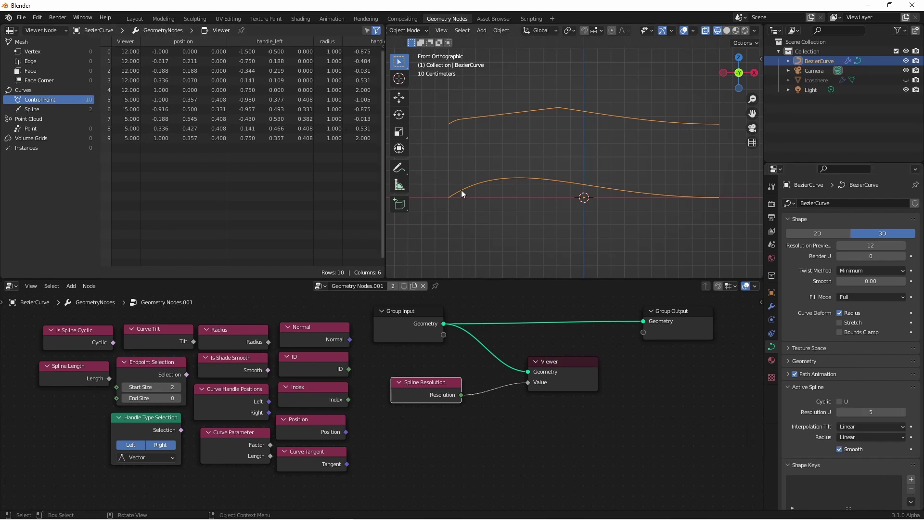
{"action": "key", "text": "Tab"}
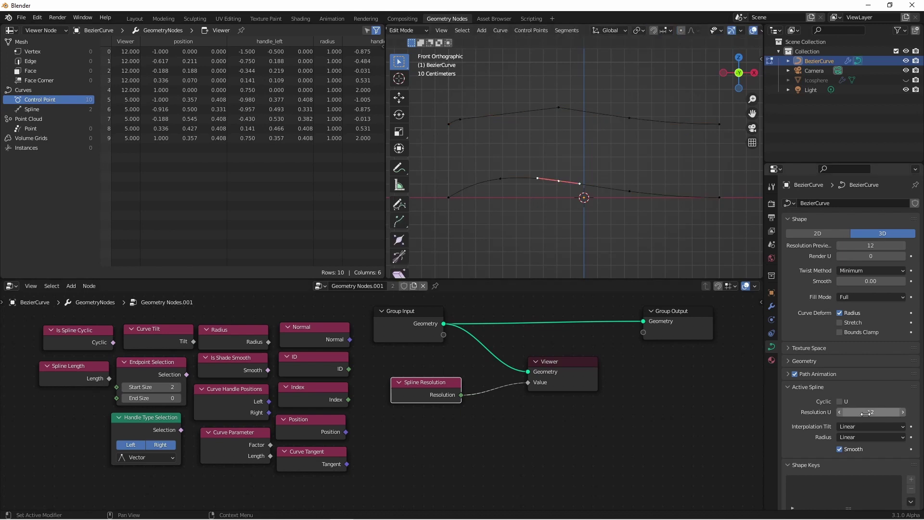